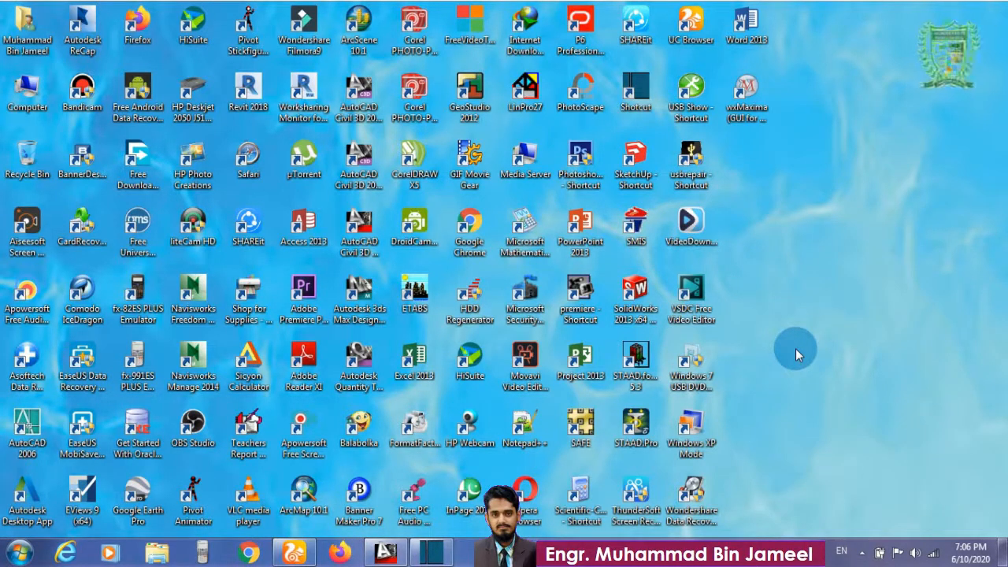
Step: Switch to AutoCAD and draw a short vertical line in the empty area below the 5' rectangle
left_click(380, 555)
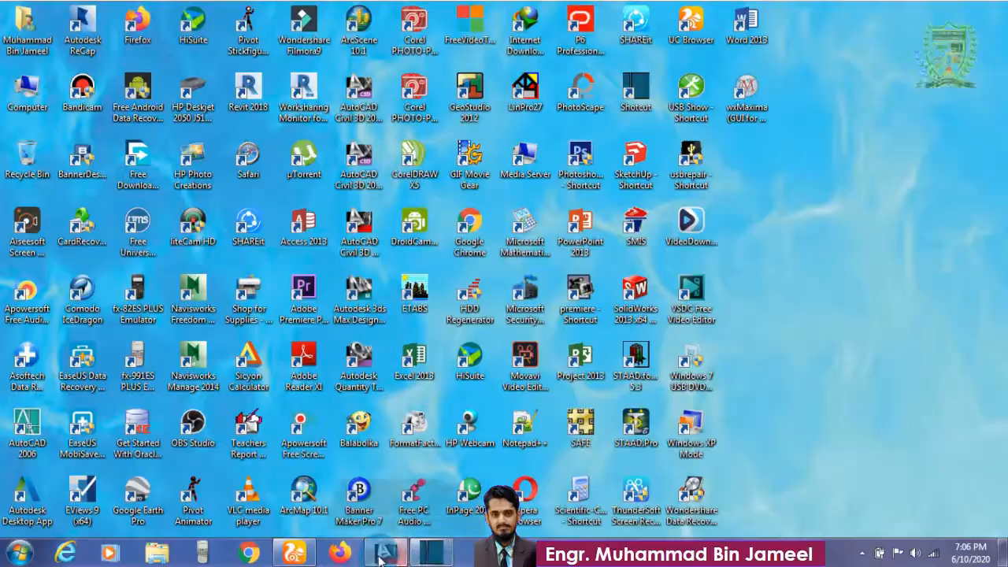
scroll(500, 297, "down", 1)
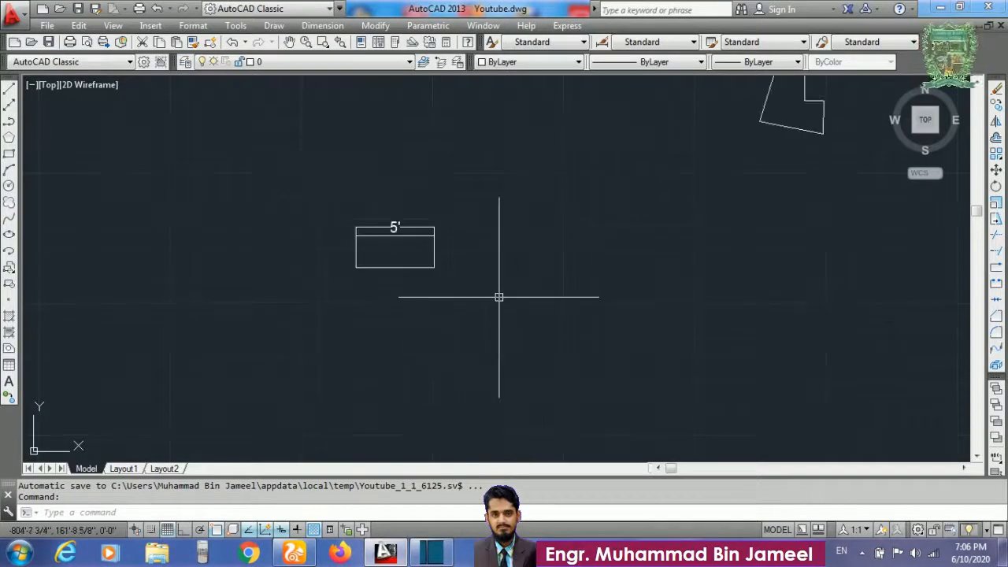
scroll(499, 297, "down", 1)
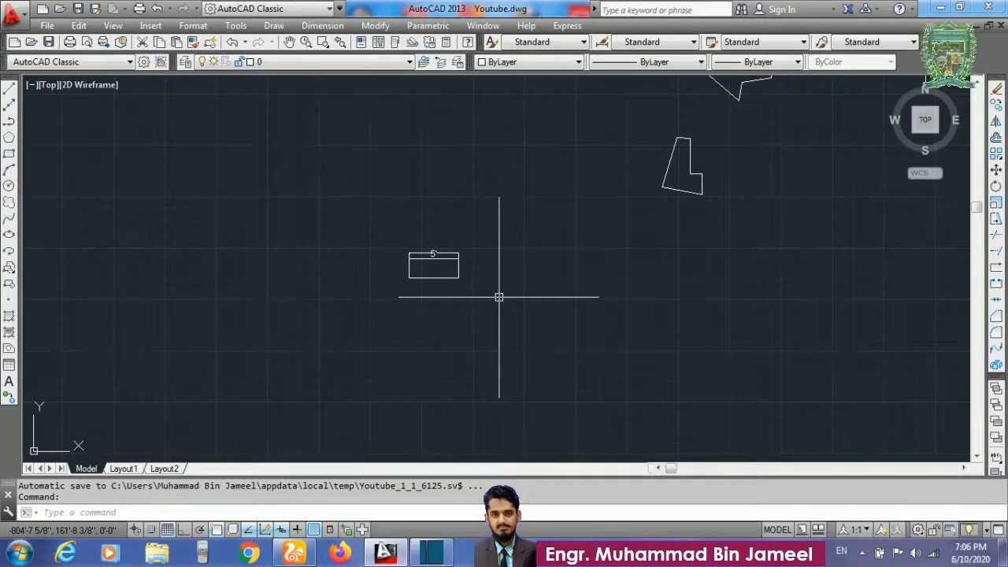
scroll(604, 281, "down", 4)
scroll(568, 336, "up", 6)
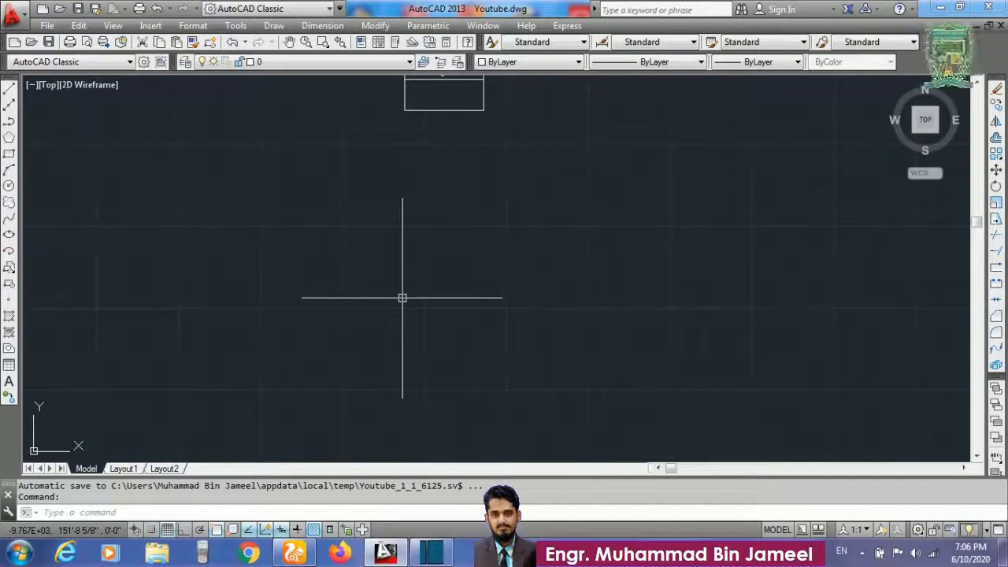
type("l")
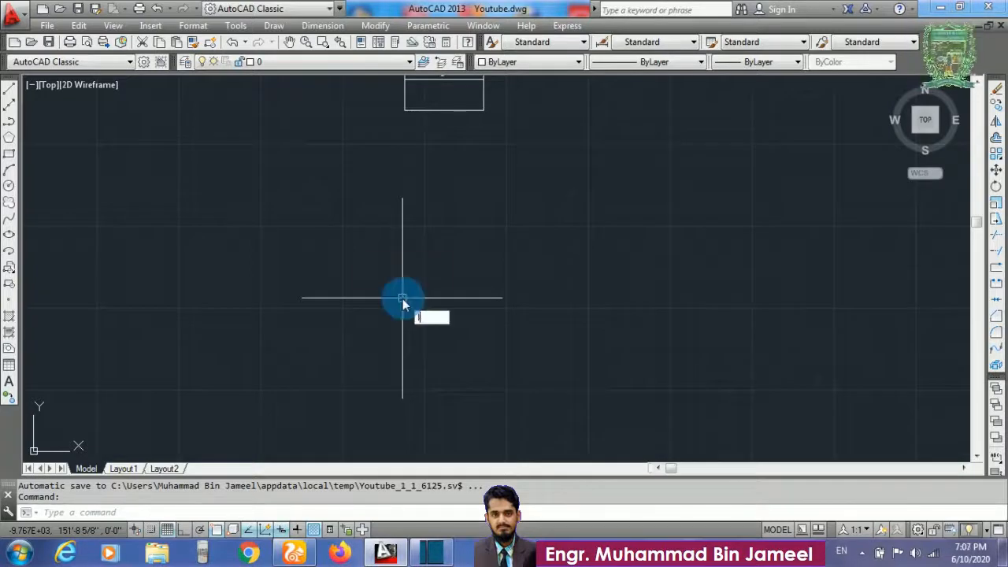
key("Return")
left_click(338, 284)
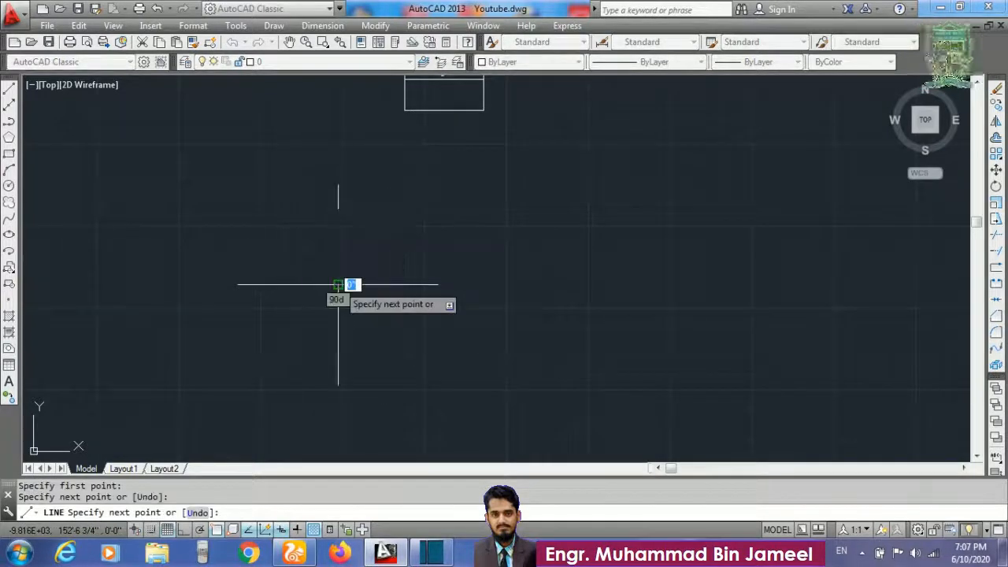
key("Escape")
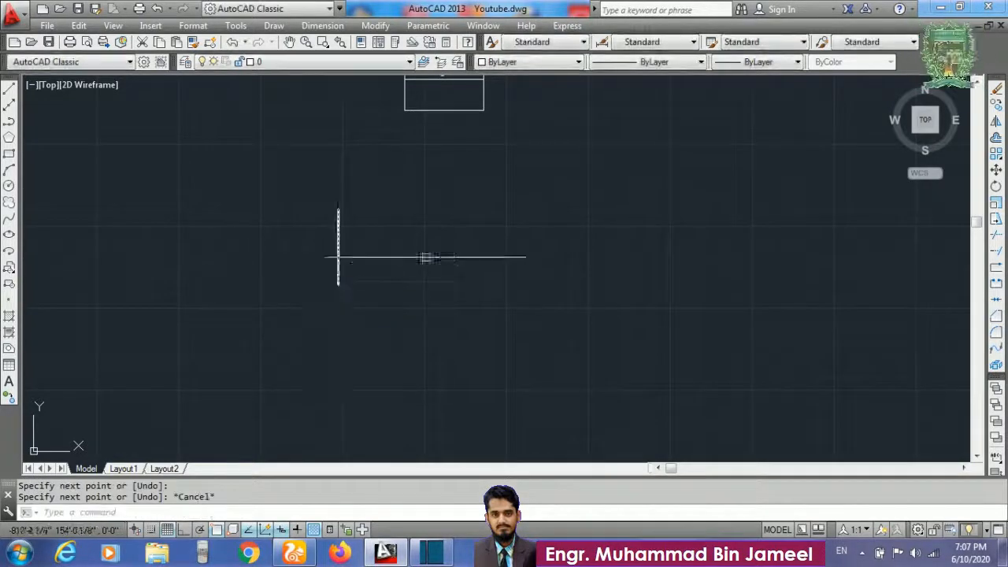
Step: Draw a slightly sloping line that crosses the short vertical line
type("l")
key("Return")
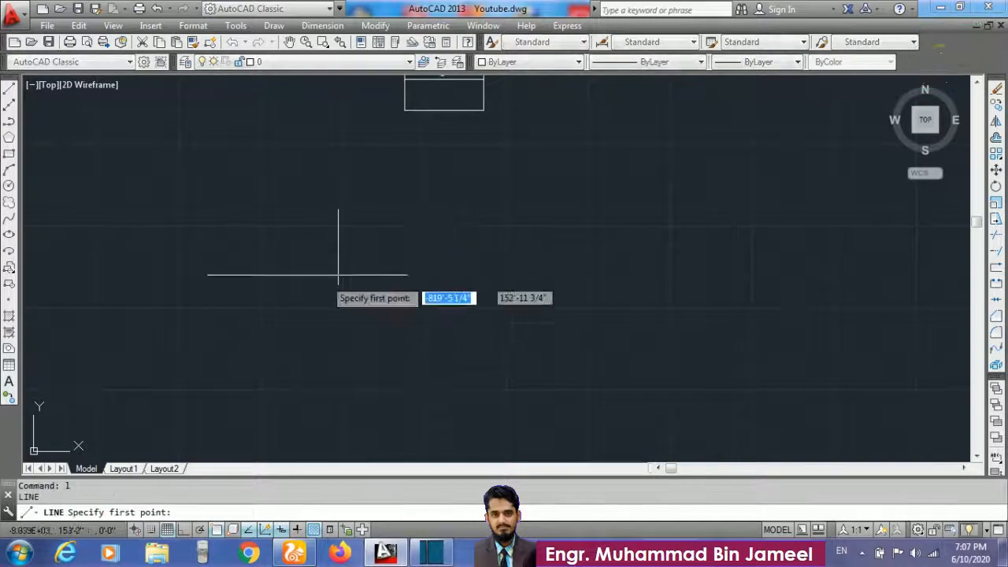
left_click(277, 268)
left_click(368, 257)
key("Return")
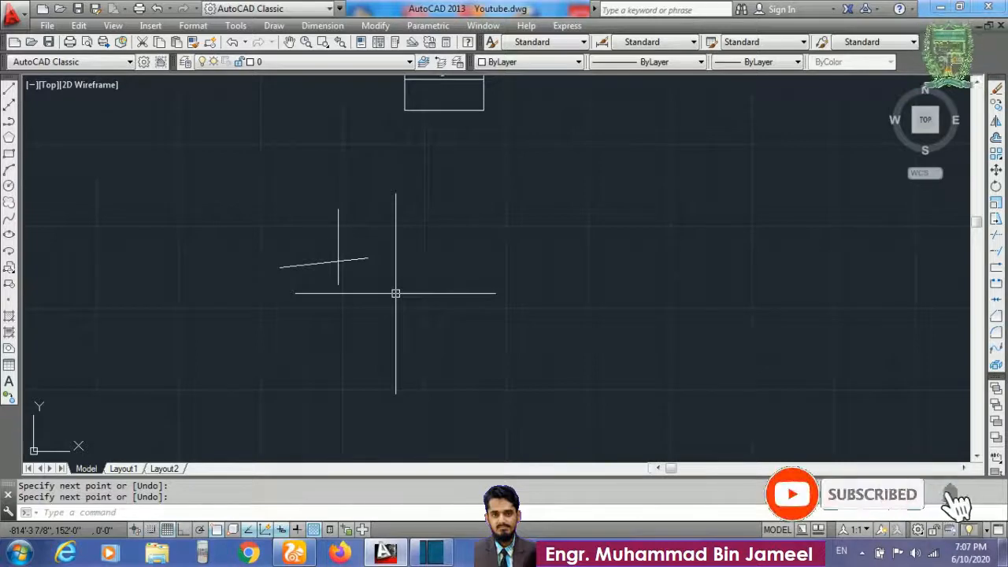
Step: Trim the sloping line's part right of the vertical line and the vertical line's part above the intersection, using all objects as cutting edges
type("TR")
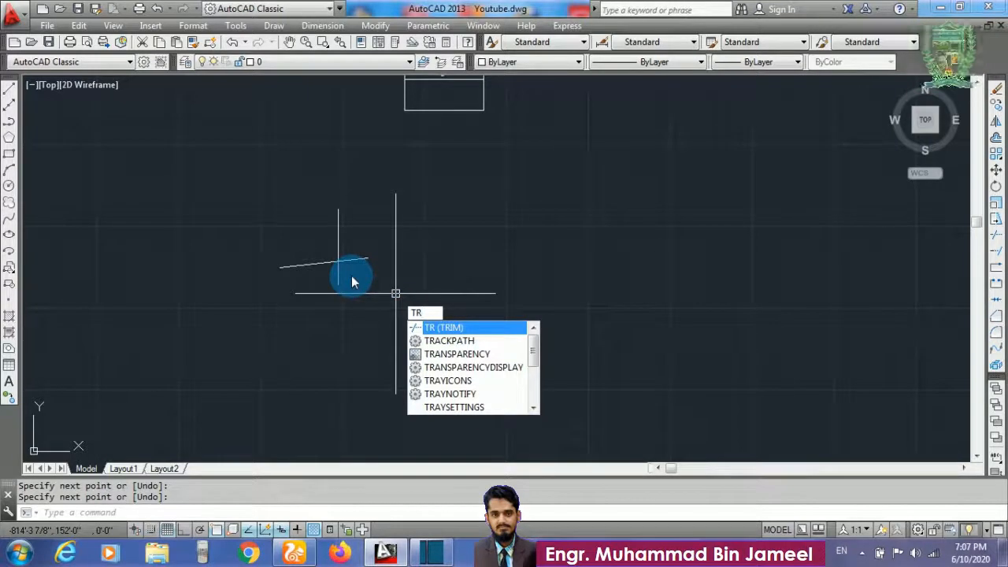
key("Return")
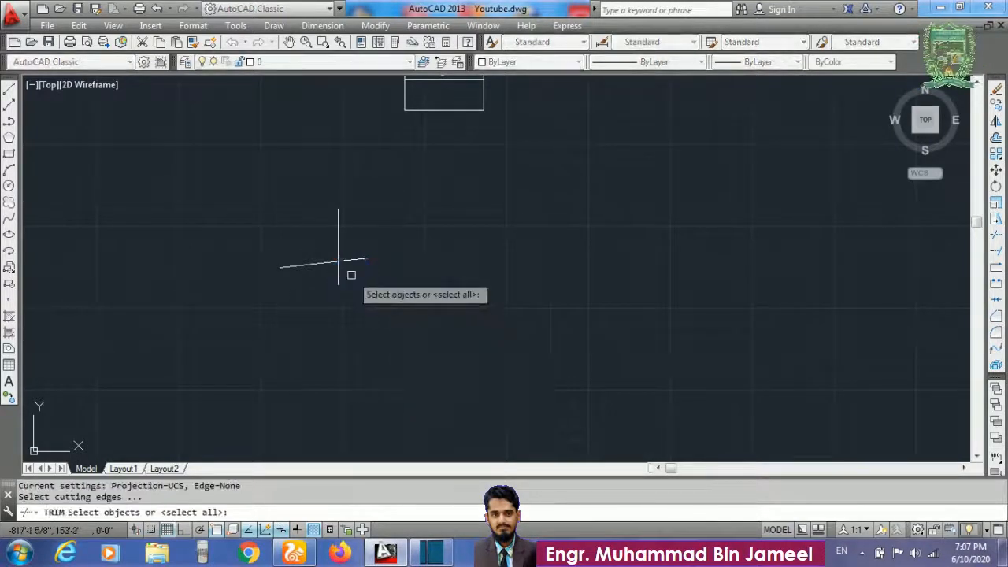
key("Return")
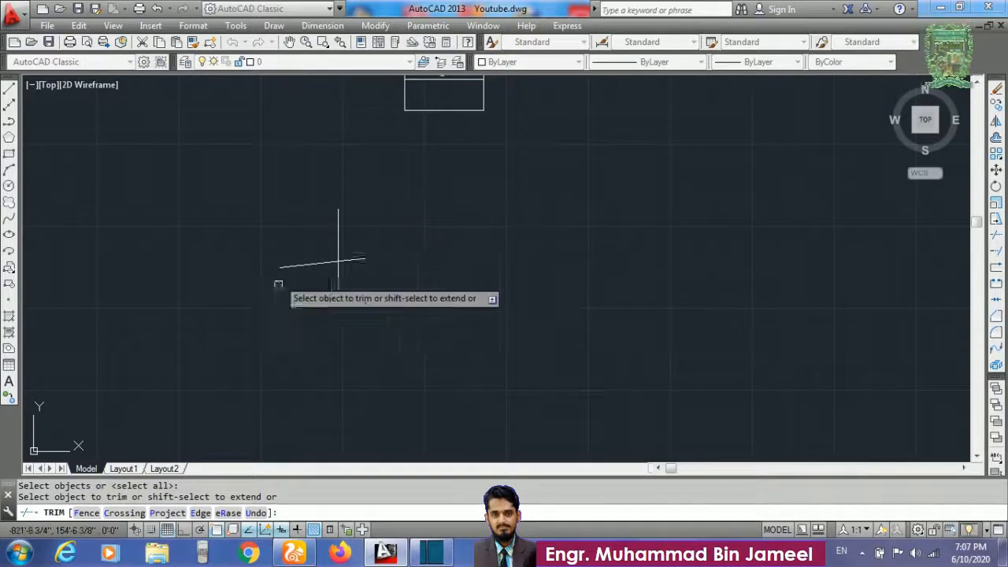
left_click(353, 260)
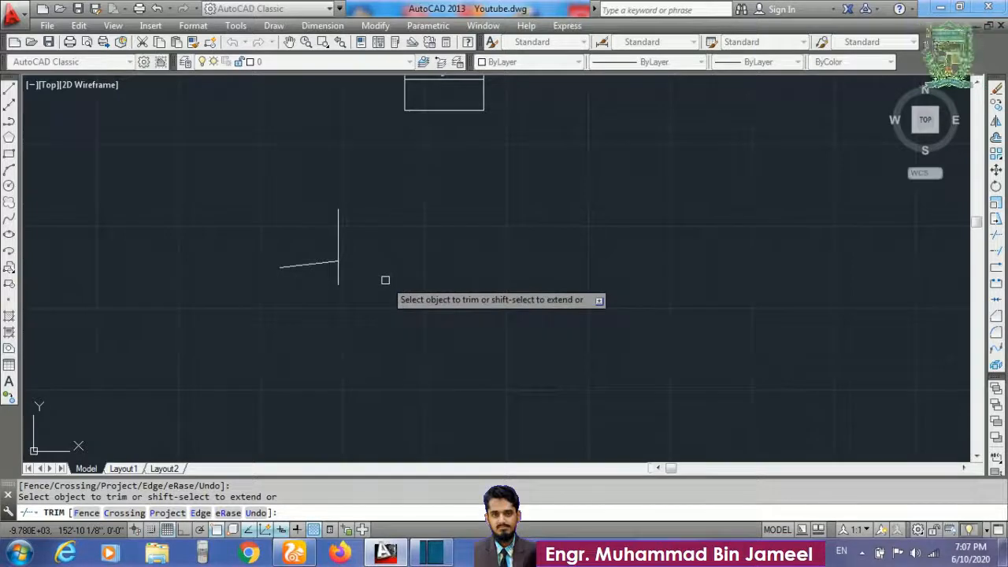
left_click(339, 243)
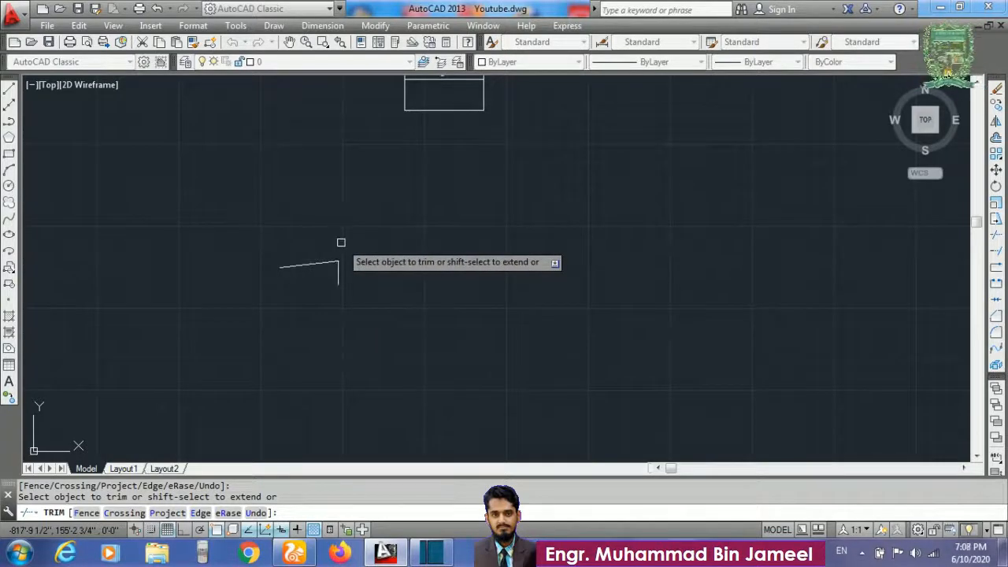
key("Escape")
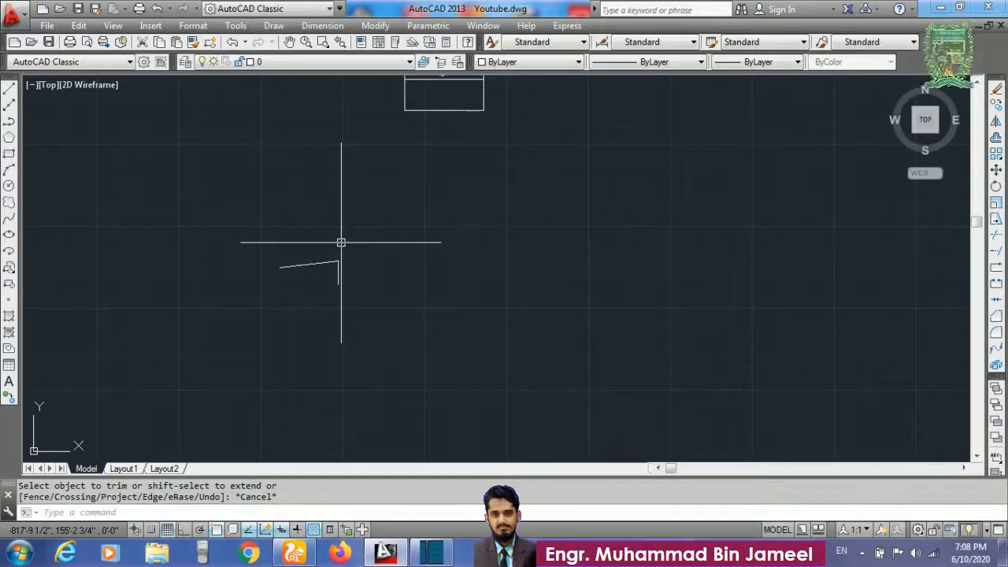
Step: Draw two roughly parallel lines descending to the right, below the 5' rectangle
type("l")
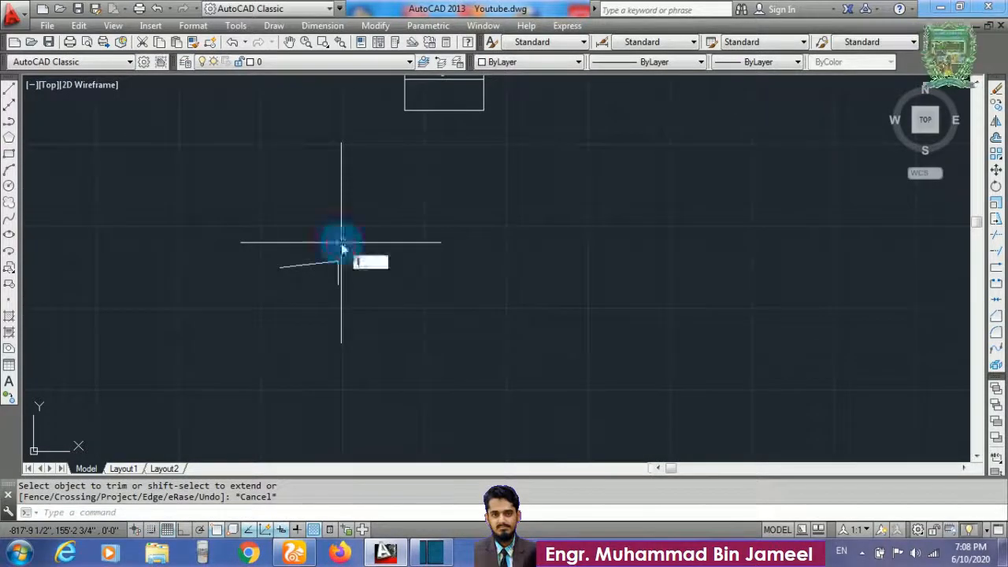
key("Return")
left_click(416, 186)
left_click(501, 233)
key("Return")
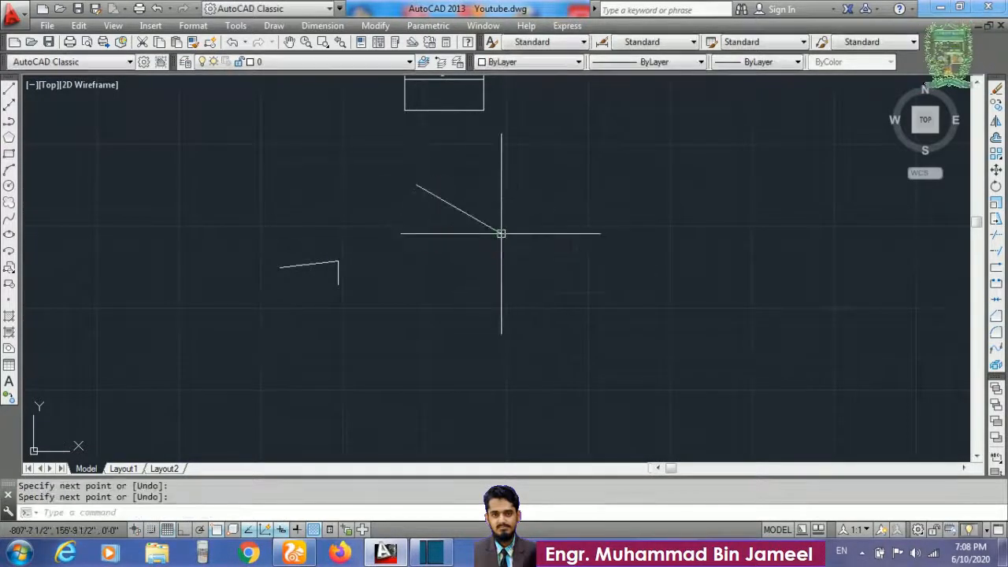
key("Return")
left_click(440, 156)
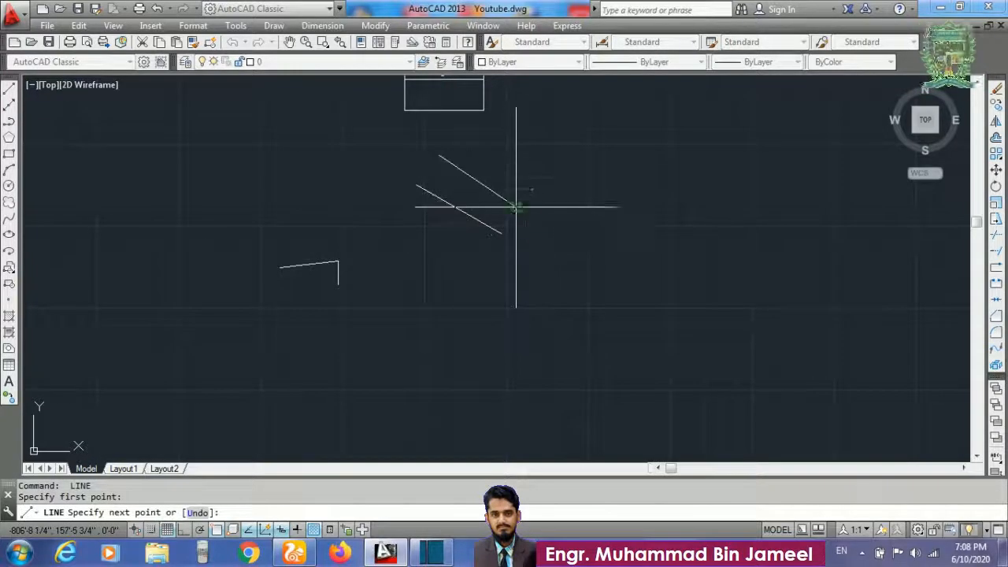
left_click(516, 207)
key("Return")
Step: Draw two more lines descending to the left across both parallel lines, forming a grid of four crossing lines
key("Return")
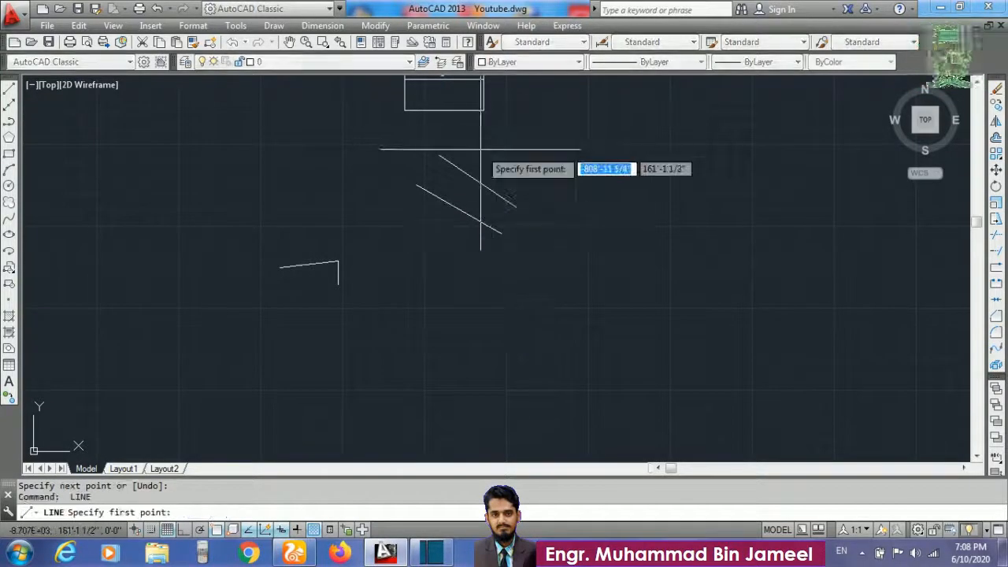
left_click(480, 150)
left_click(411, 238)
key("Return")
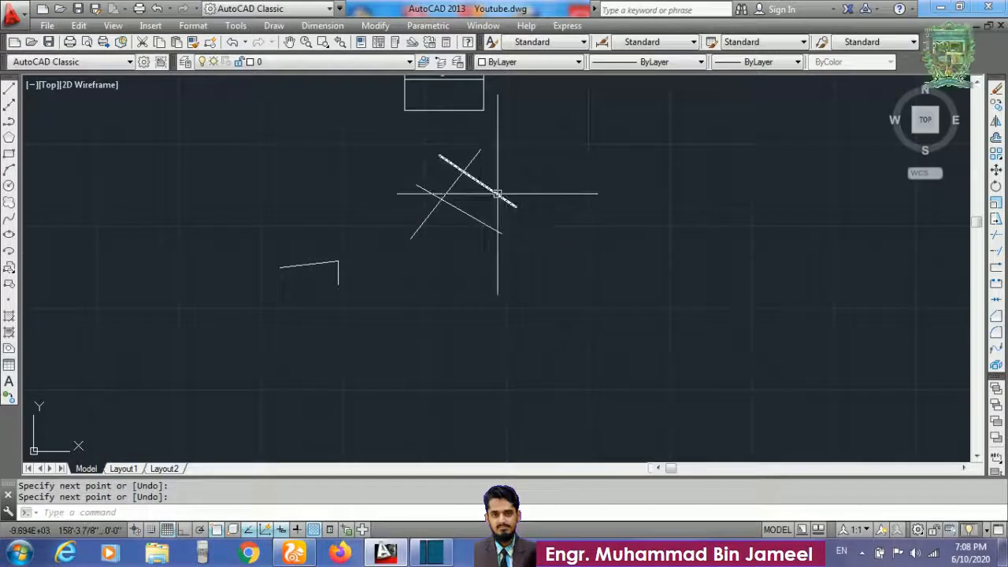
key("Return")
left_click(512, 156)
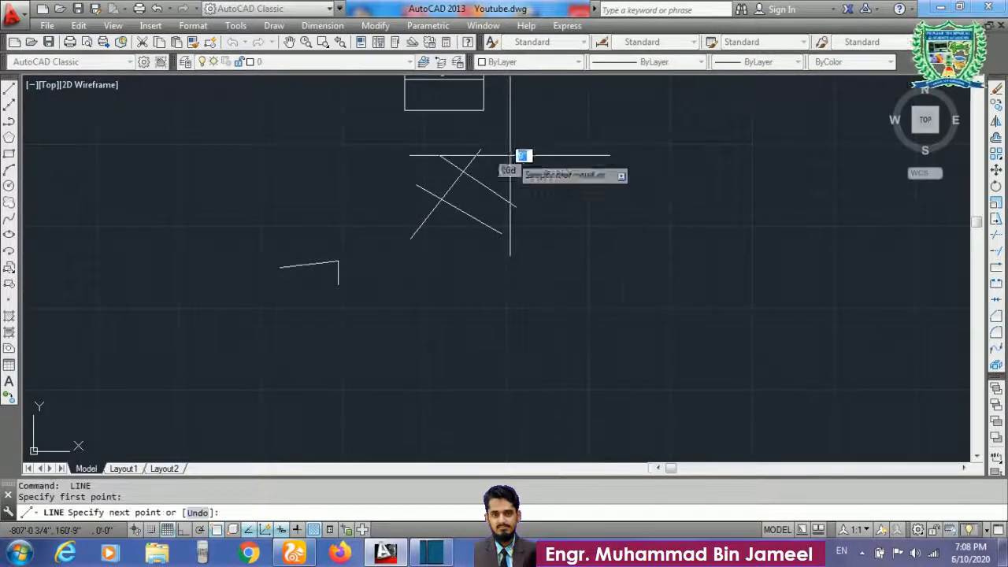
left_click(471, 236)
key("Return")
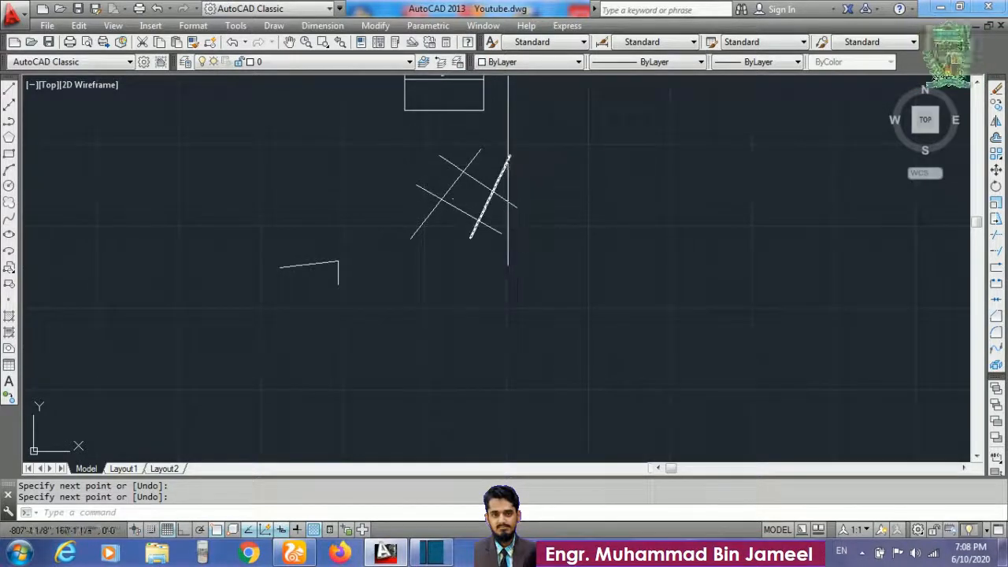
left_click(553, 199)
key("Escape")
Step: Trim all overhanging ends of the four crossing lines so that only a closed quadrilateral remains
type("tr")
key("Return")
key("Return")
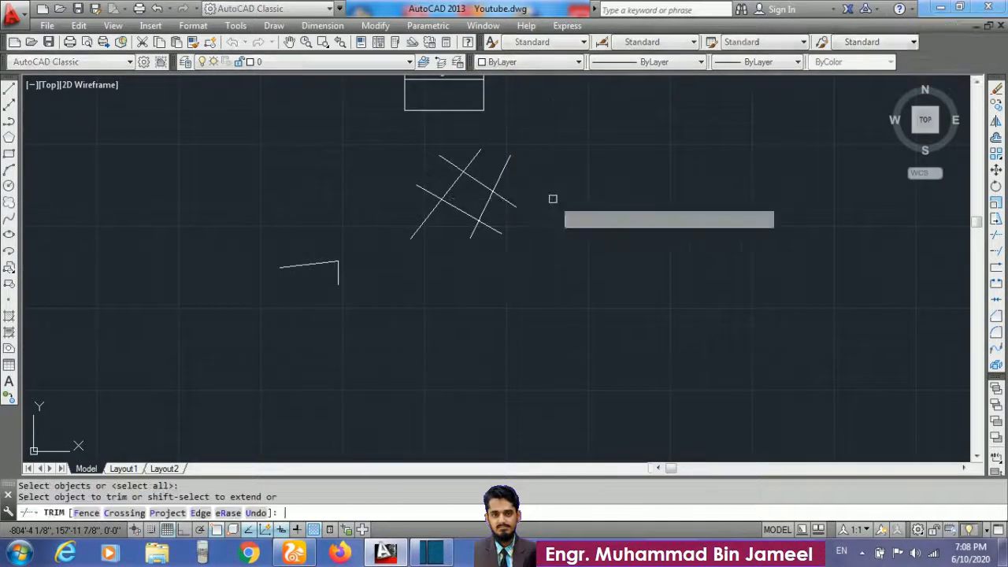
left_click(508, 166)
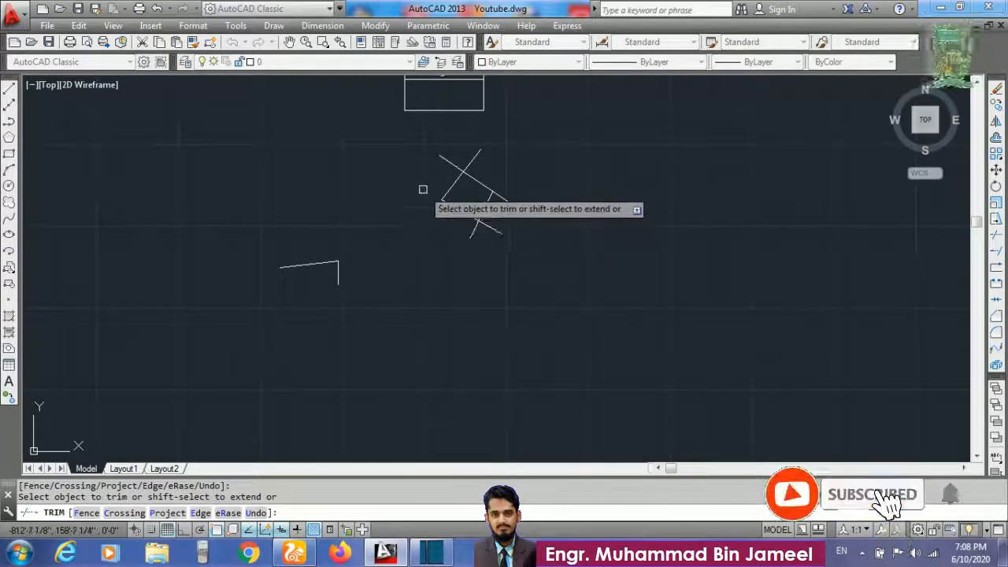
left_click(421, 189)
left_click(498, 195)
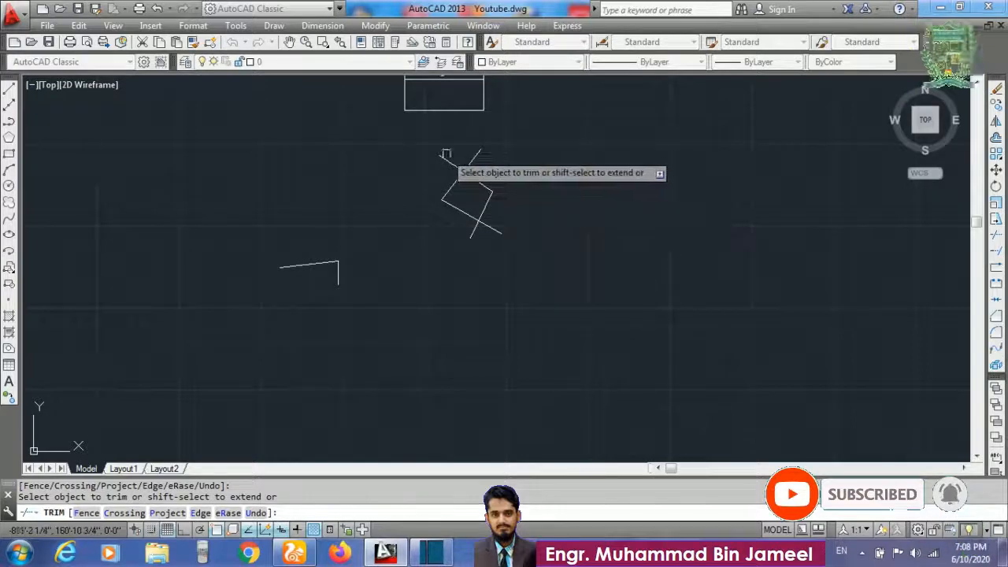
left_click(487, 144)
left_click(434, 161)
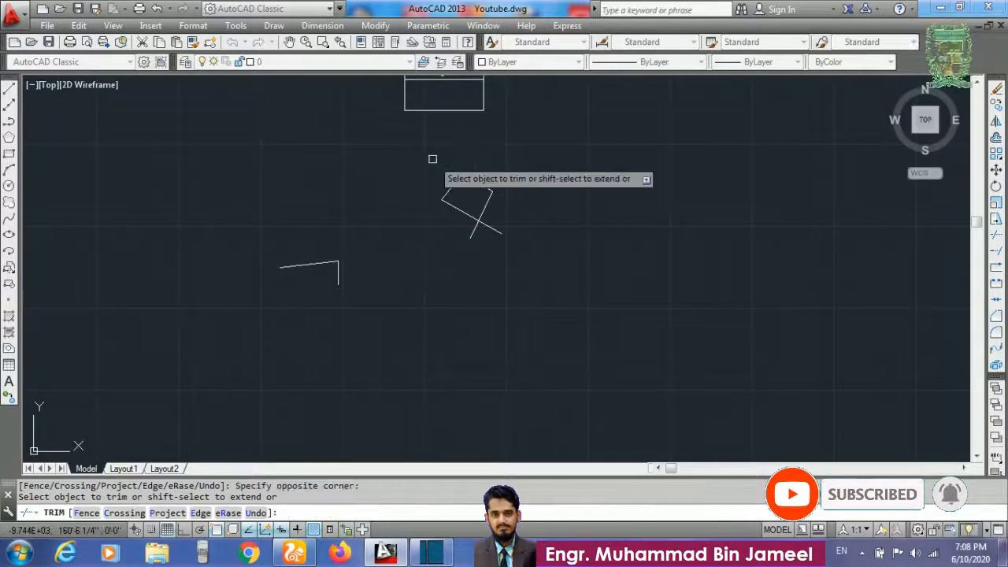
left_click(508, 226)
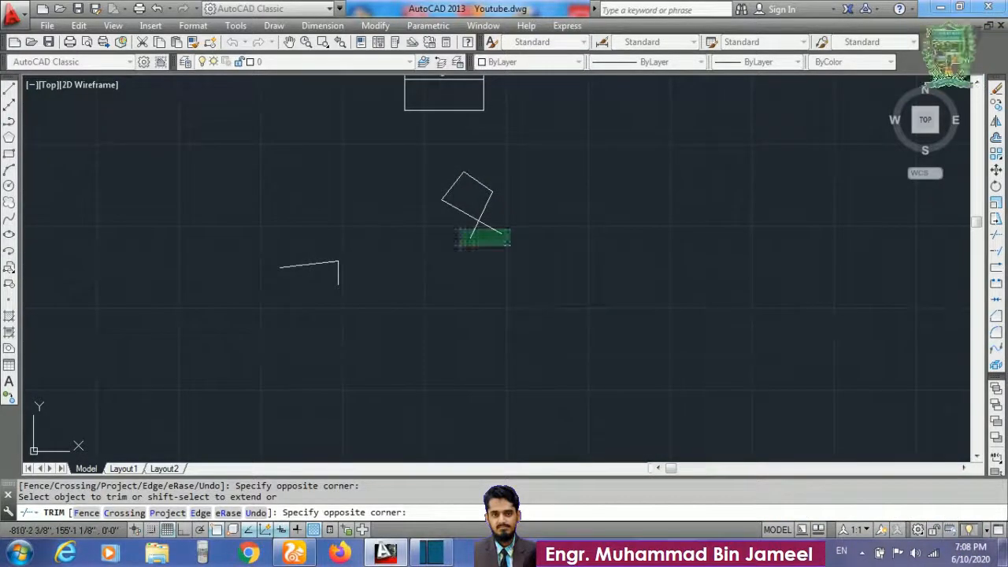
left_click(463, 245)
left_click(487, 253)
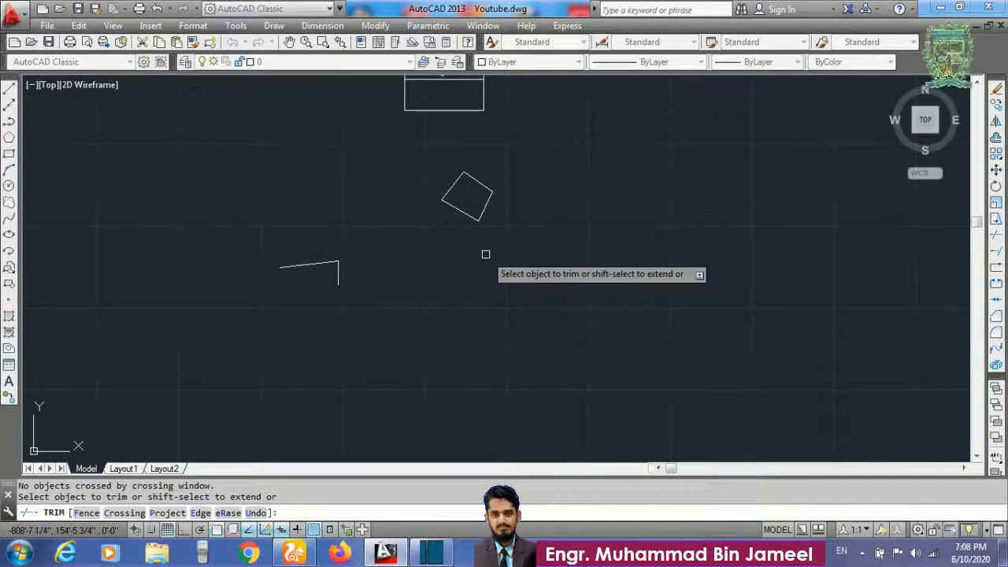
key("Escape")
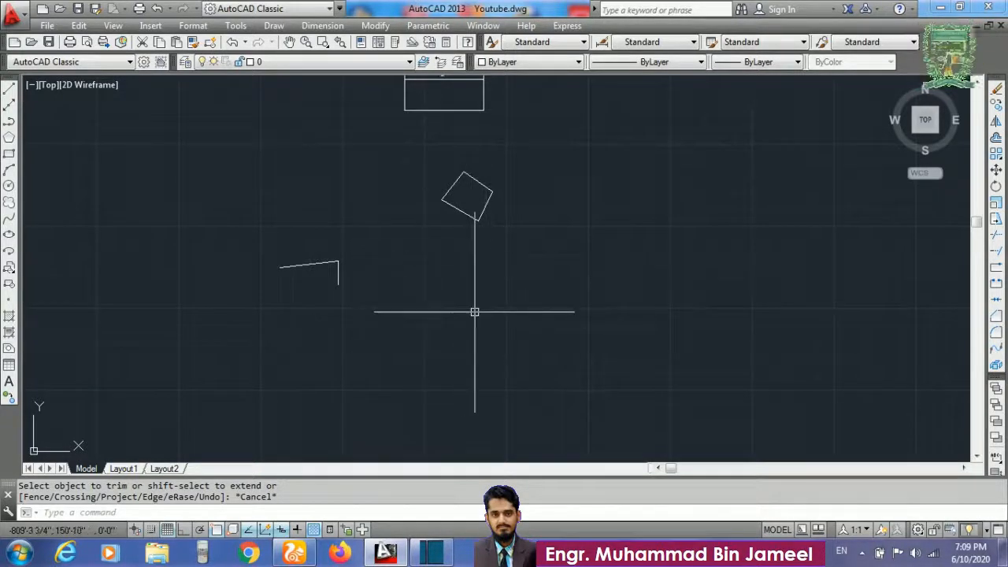
Step: Draw a horizontal line about 5'-9" long below the quadrilateral with Ortho mode turned on
type("l")
key("Return")
left_click(436, 260)
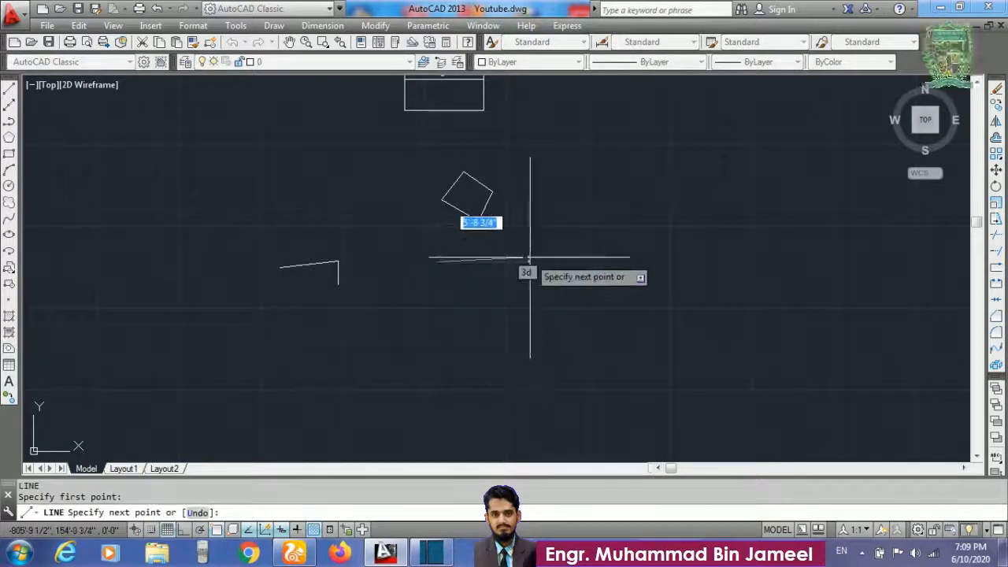
key("F8")
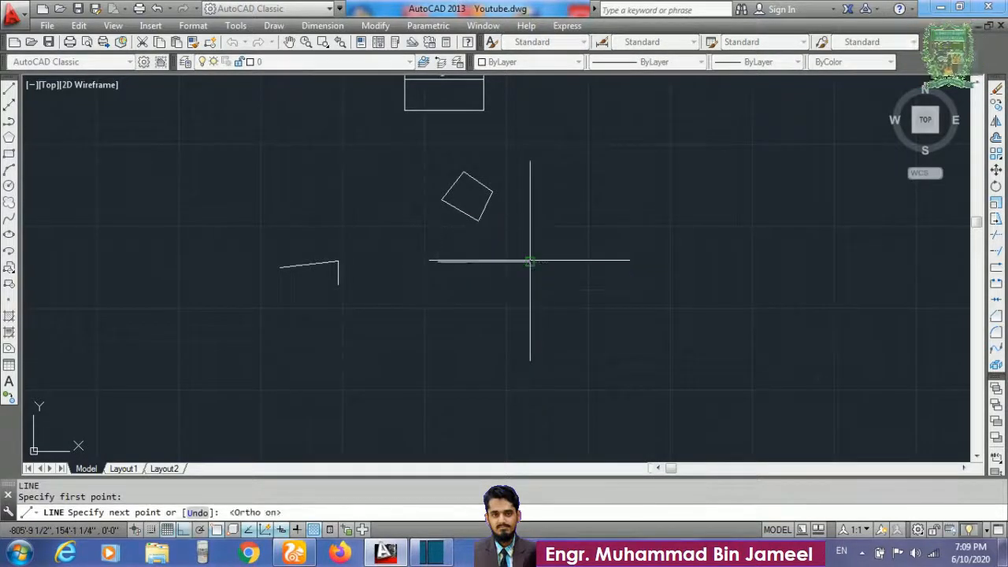
left_click(530, 262)
key("Return")
Step: Draw a separate vertical line to the right of the horizontal line, reaching above and below its level with a gap between them
key("Return")
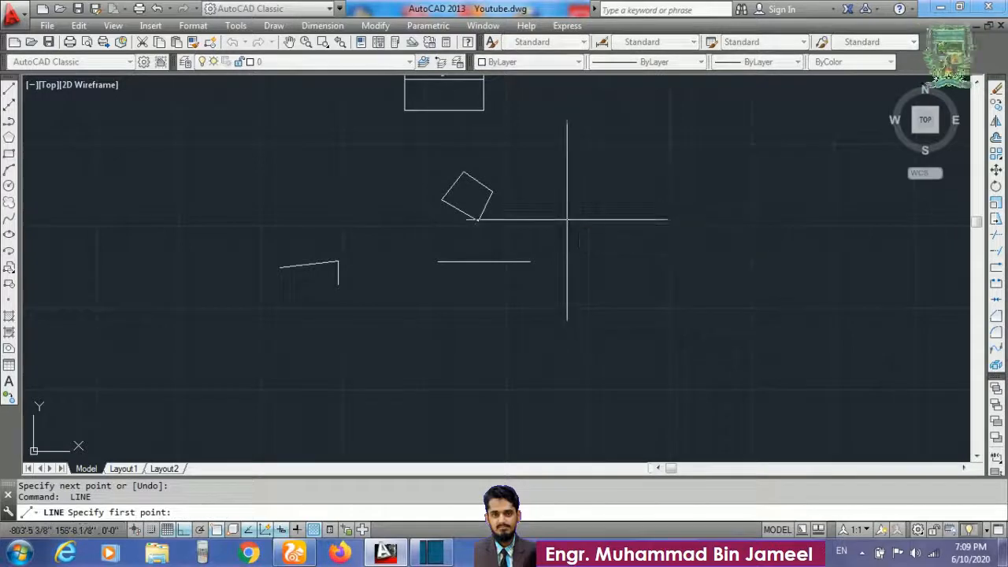
left_click(567, 220)
left_click(567, 327)
key("Return")
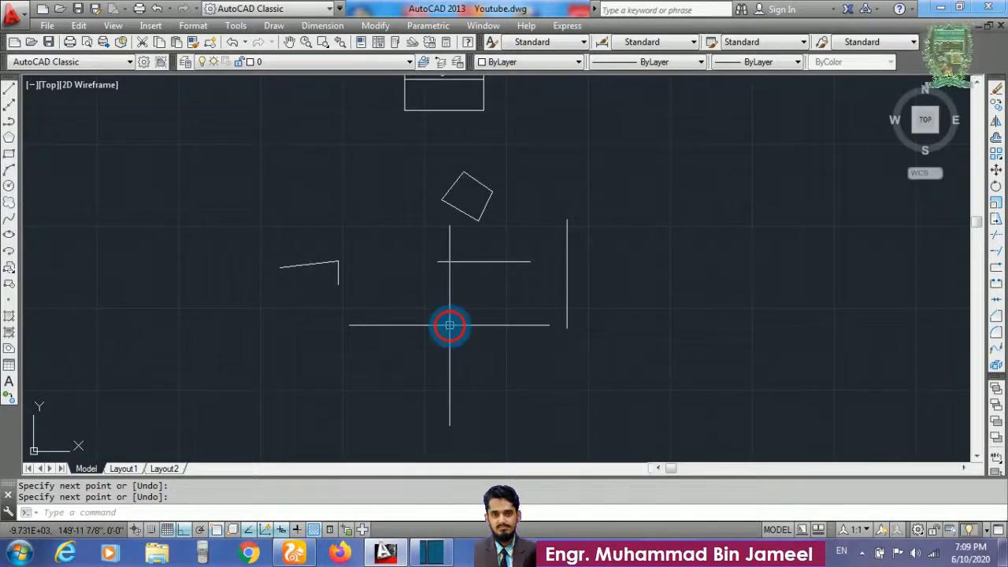
Step: Extend the right end of the horizontal line below the quadrilateral until it meets the vertical line
type("EX")
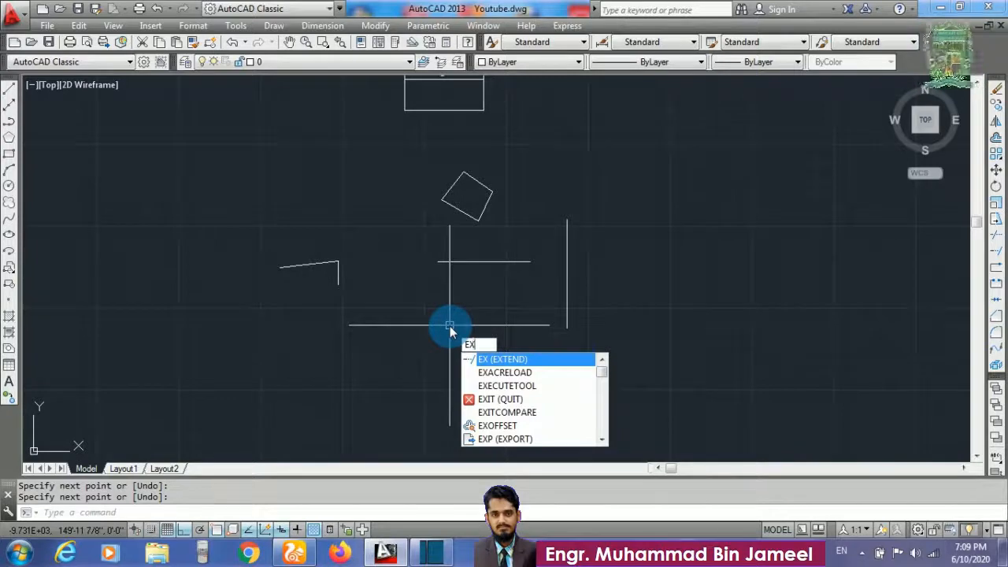
key("Return")
key("Return")
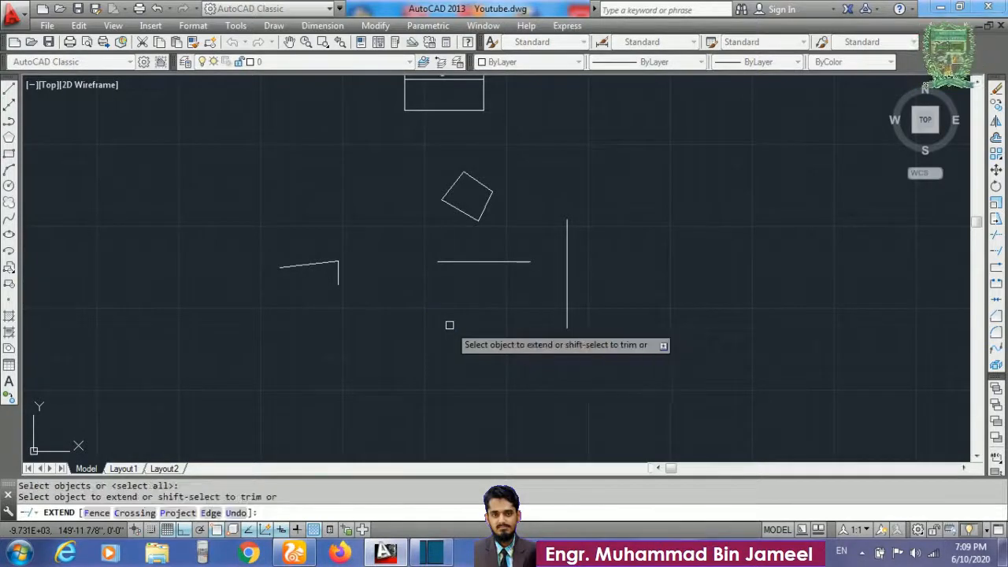
left_click(526, 262)
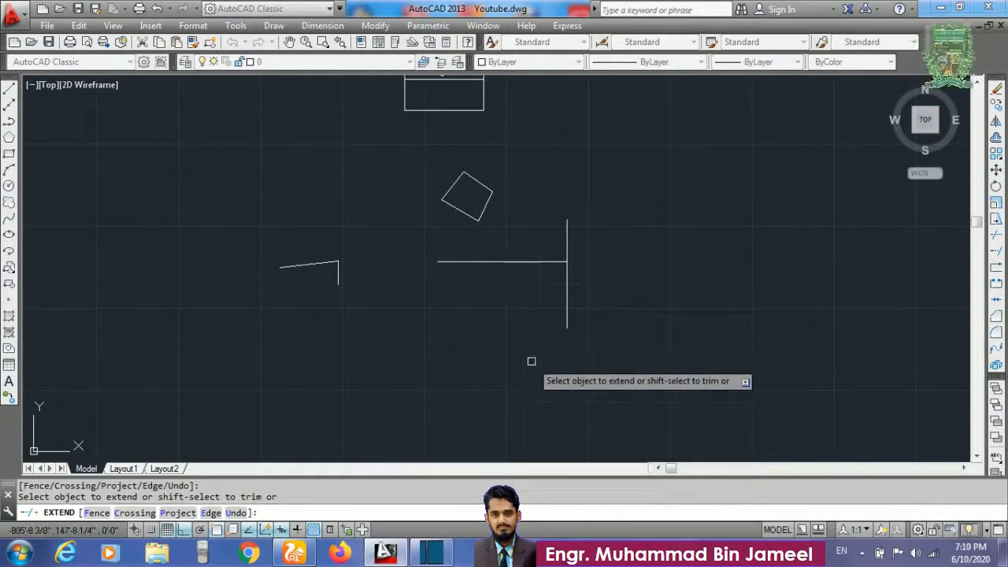
key("Escape")
Step: Draw two short, staggered horizontal lines to the right of the vertical line, one below the other with a gap from it
type("l")
key("Return")
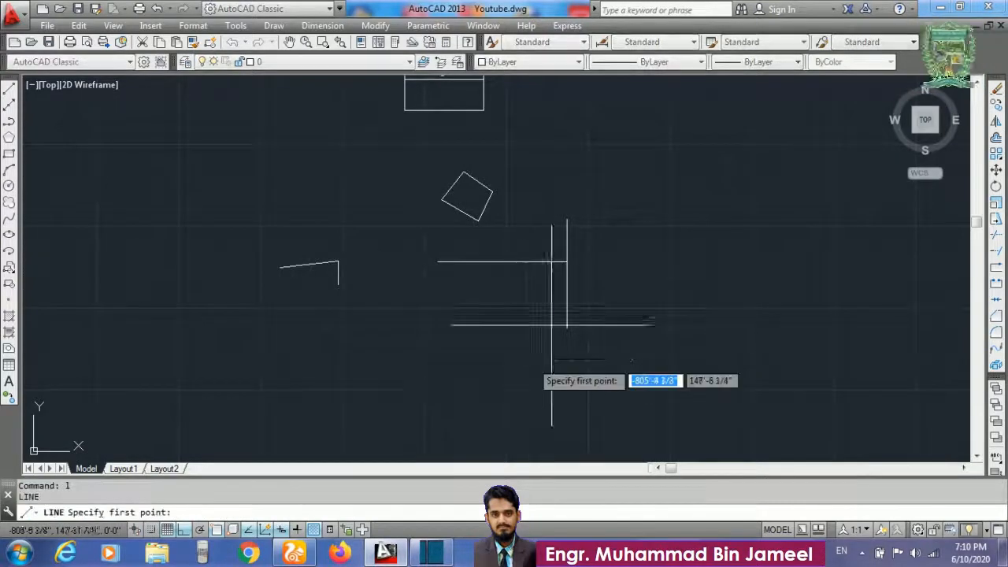
left_click(611, 245)
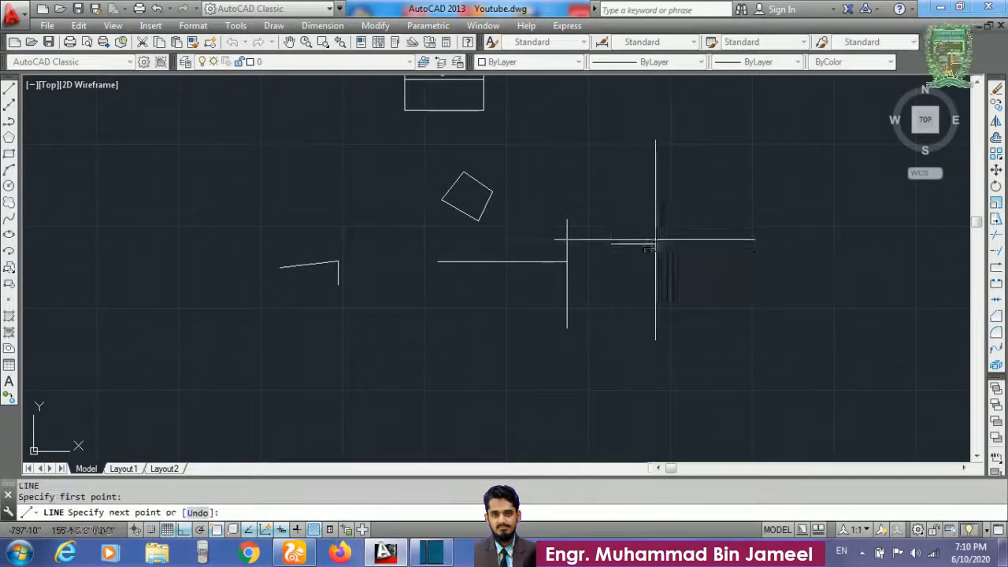
left_click(654, 243)
key("Return")
key("Return")
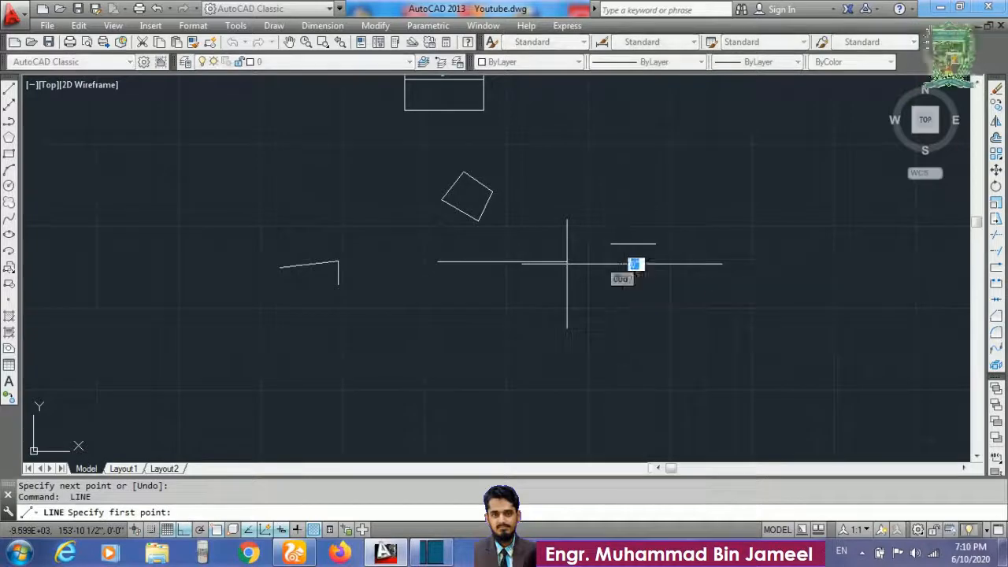
left_click(622, 264)
left_click(673, 264)
key("Return")
Step: Draw two more short horizontal lines below the staggered pair, the upper one further right and the lower one shorter
key("Return")
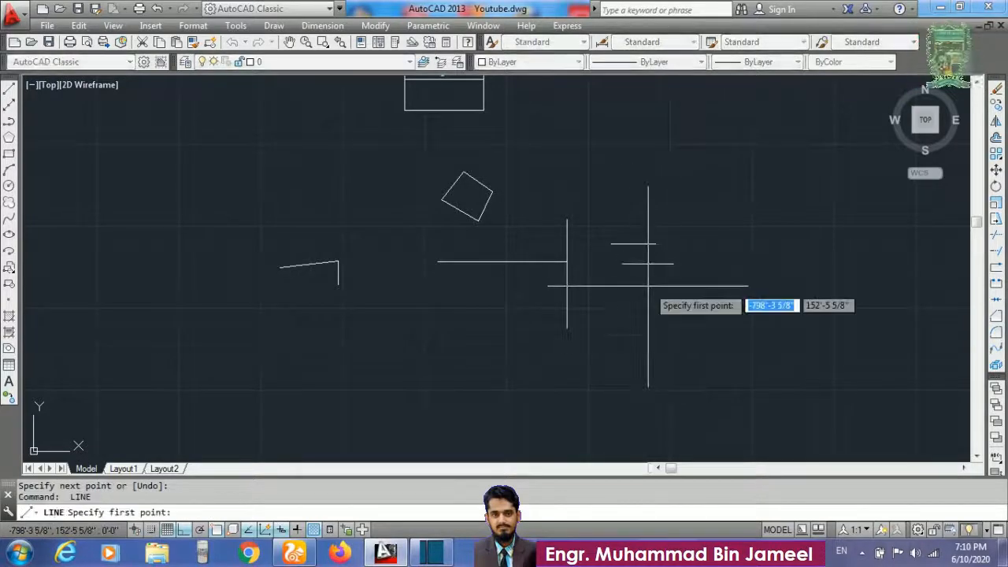
left_click(649, 286)
left_click(690, 286)
key("Return")
key("Return")
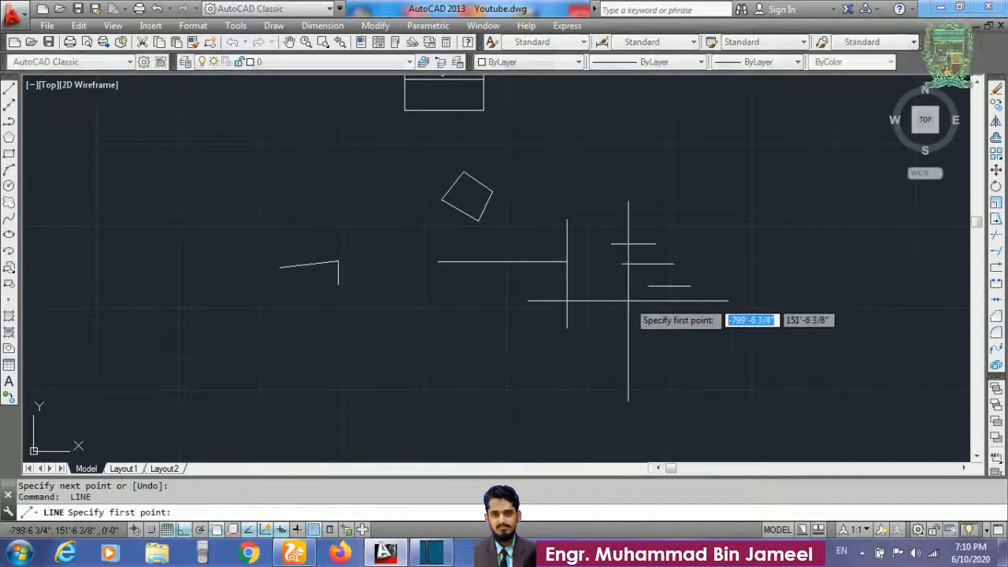
left_click(616, 314)
left_click(641, 314)
key("Return")
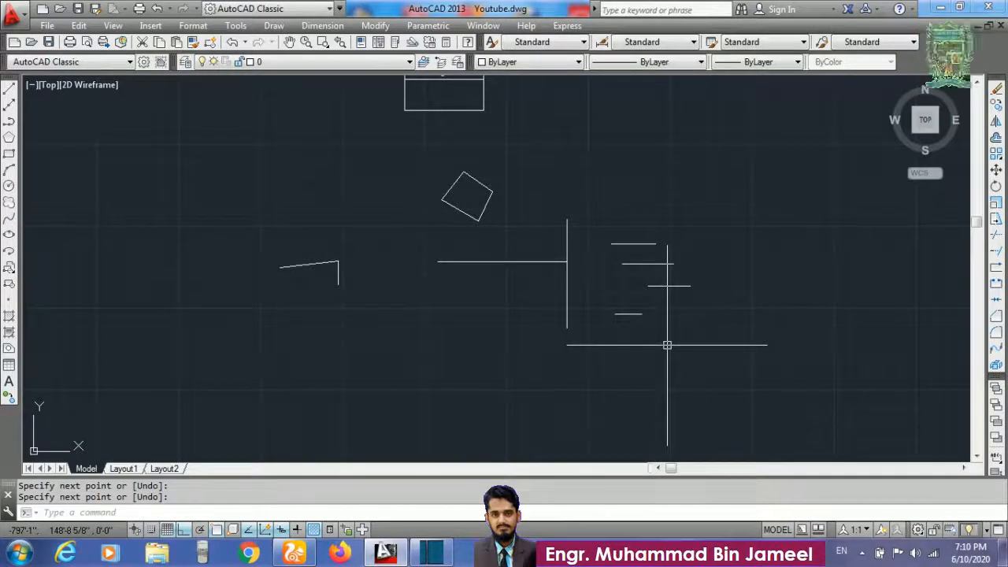
key("Escape")
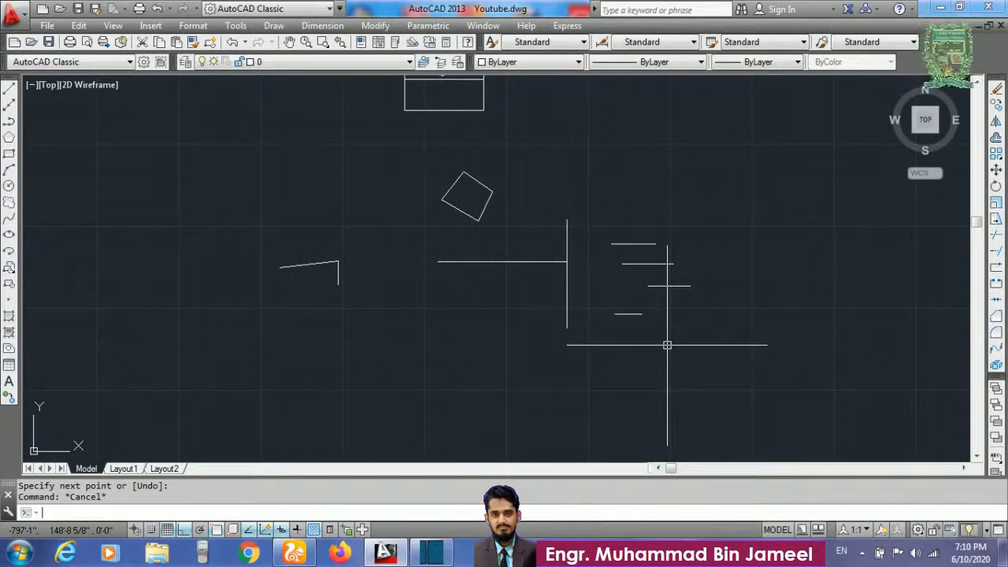
Step: Extend the left ends of all four short horizontal lines to the vertical line
type("ex")
key("Return")
key("Return")
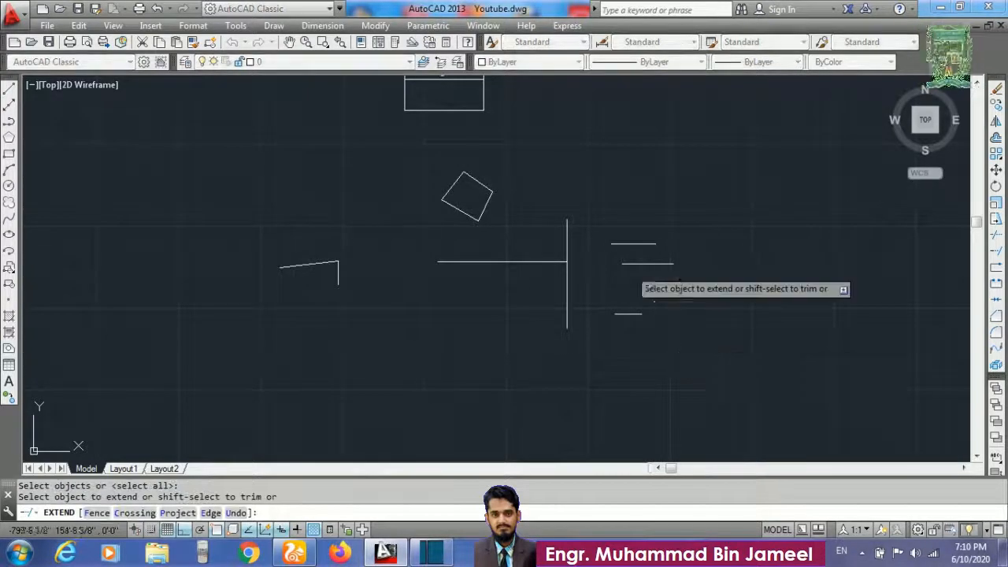
left_click(617, 244)
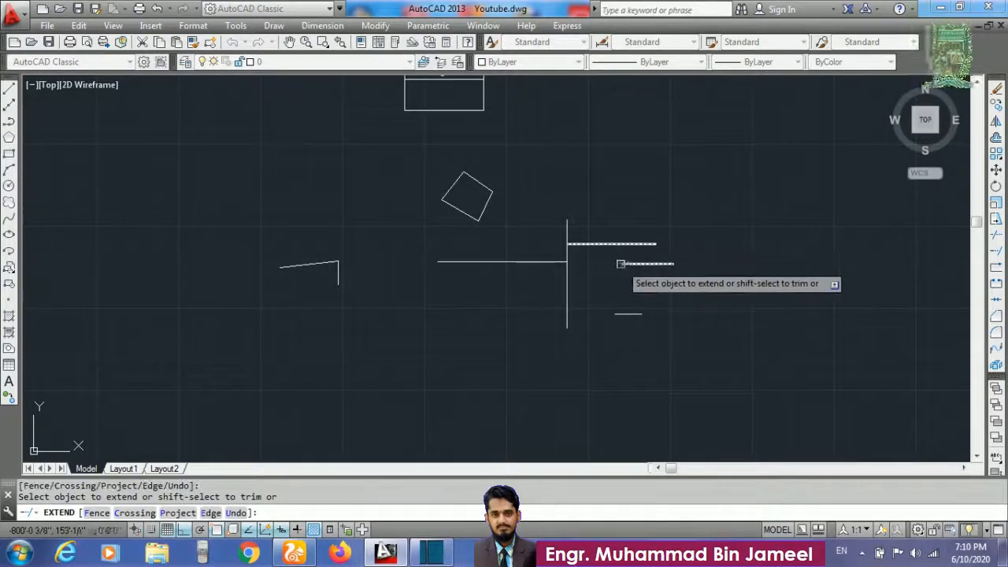
left_click(626, 265)
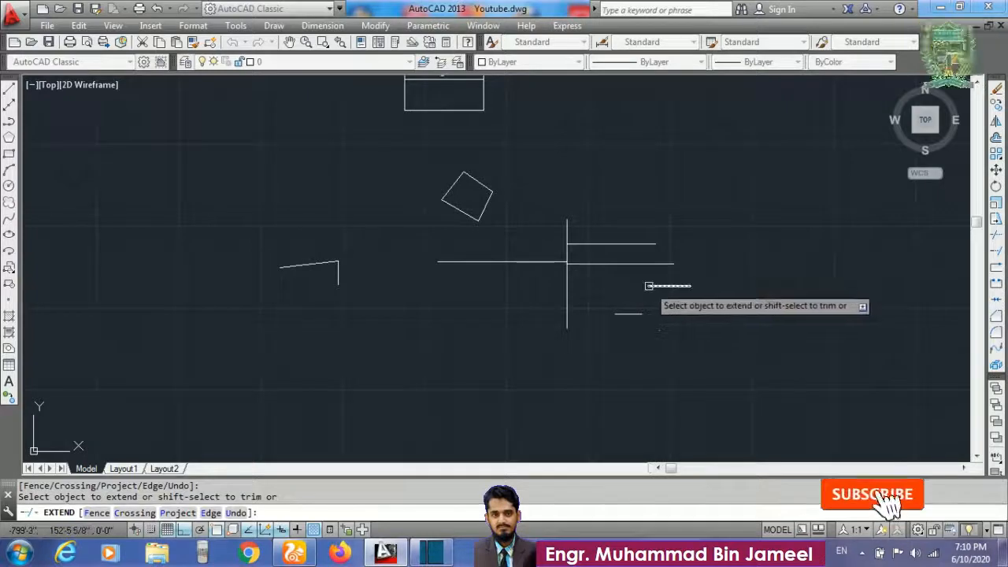
left_click(648, 287)
left_click(615, 314)
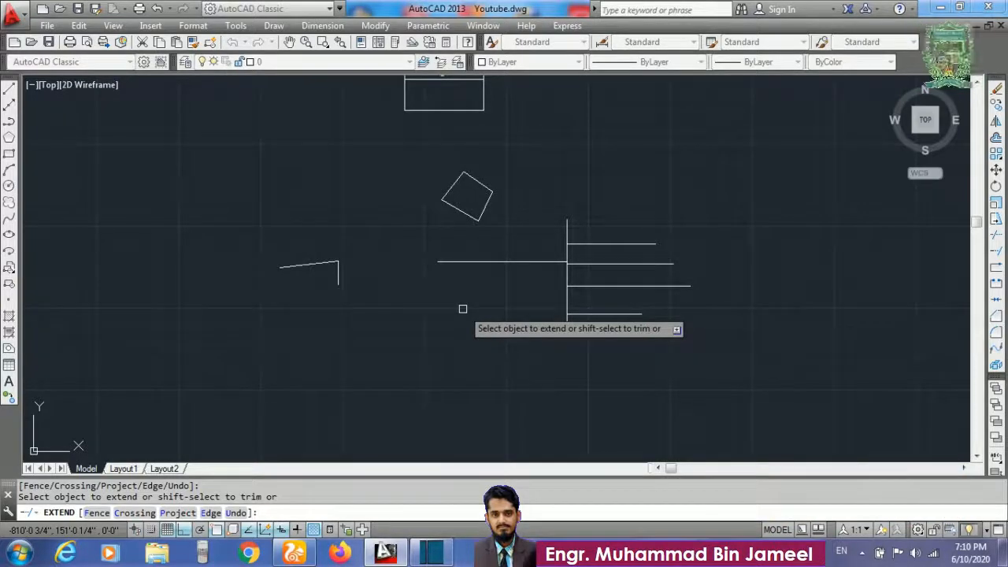
key("Escape")
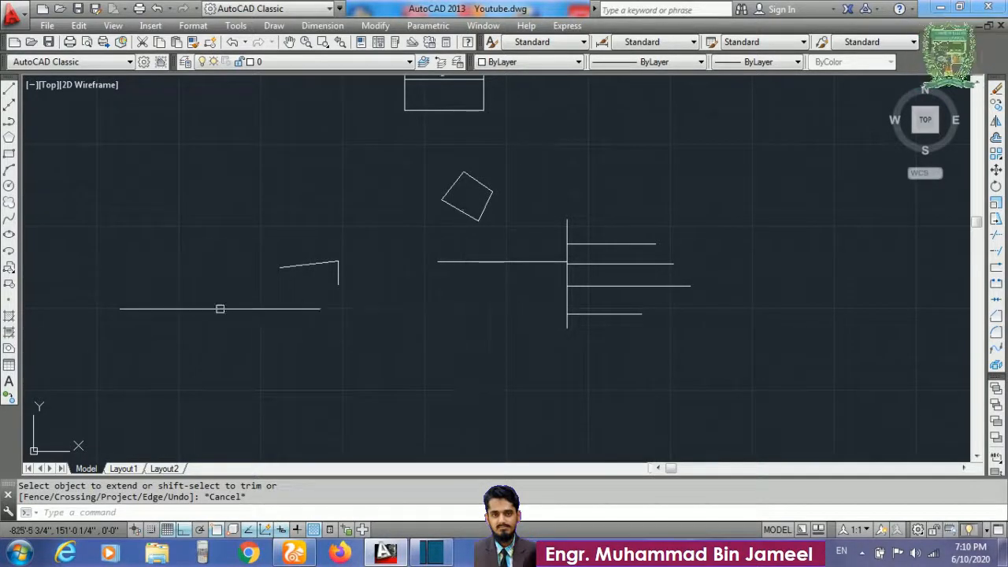
Step: Draw two collinear horizontal lines at the lower left of the drawing, separated by a gap of about 1'-6"
type("l")
key("Return")
left_click(142, 365)
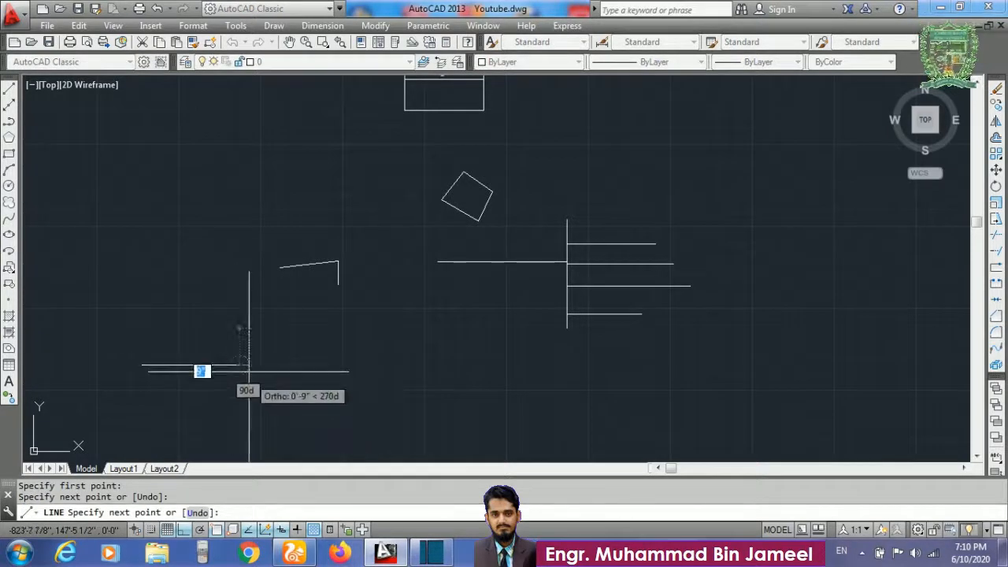
left_click(240, 365)
key("Return")
key("Return")
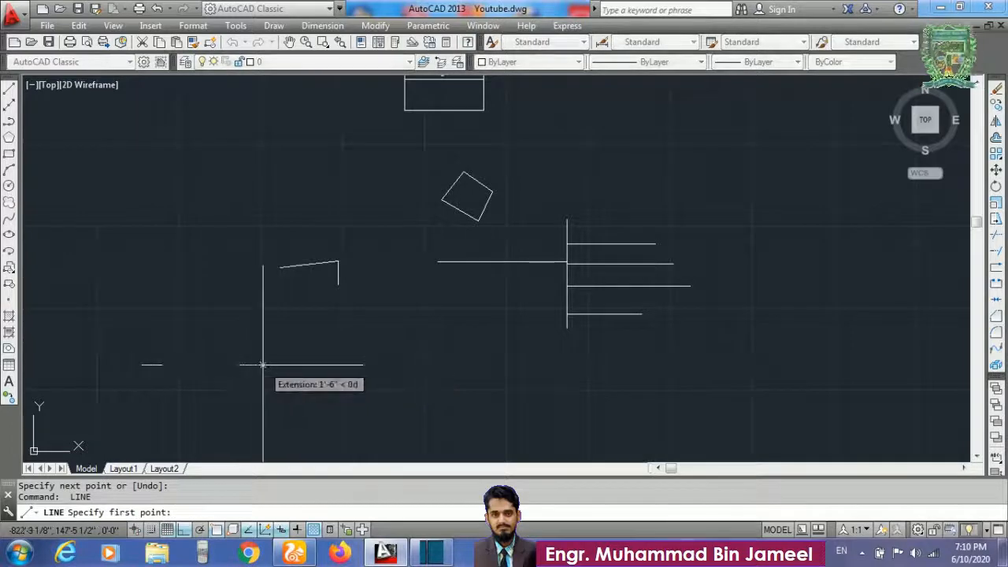
left_click(262, 364)
left_click(339, 367)
key("Return")
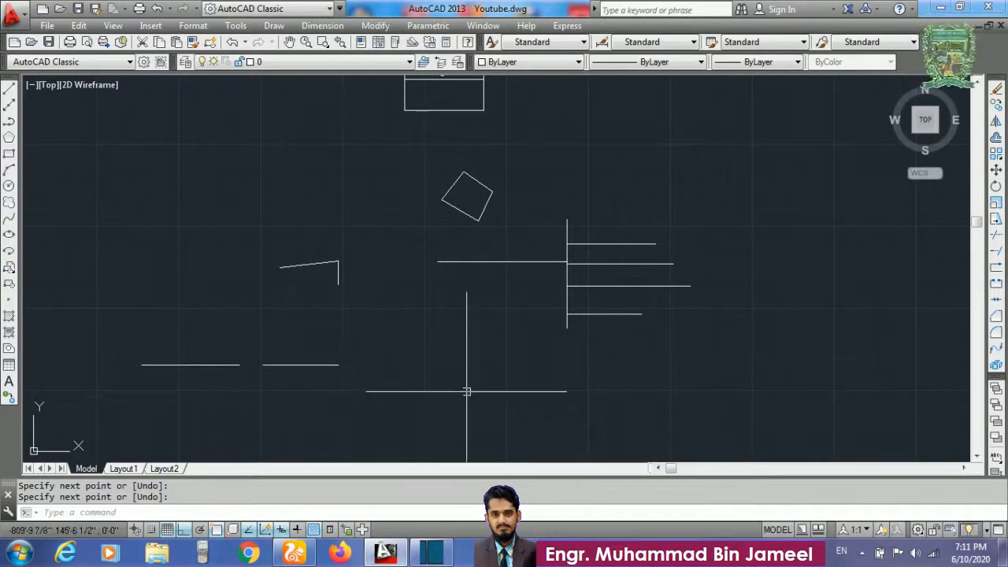
key("Return")
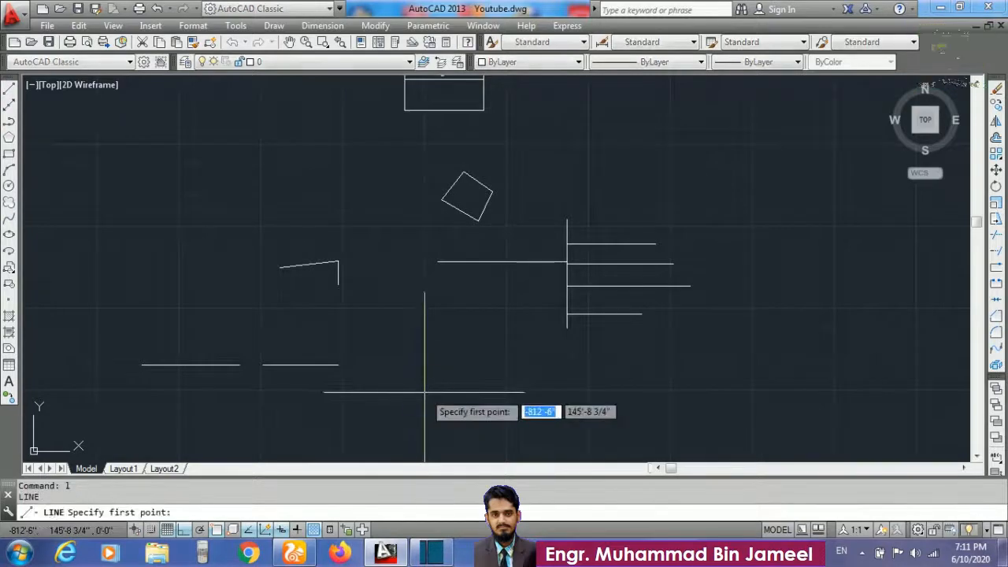
left_click(378, 366)
key("Escape")
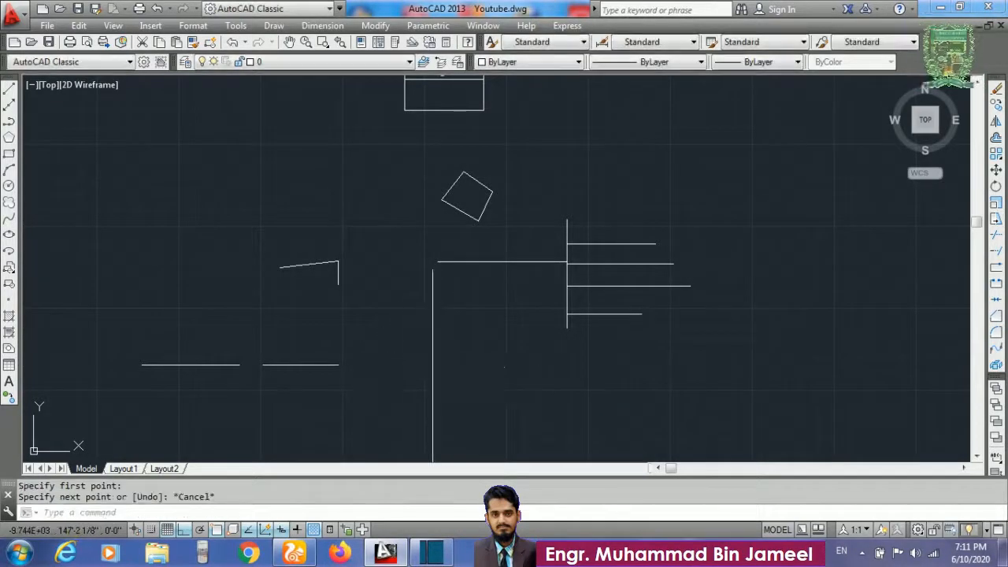
Step: Draw a third horizontal line to the right of the two collinear lines, at the same level with a gap between
key("Return")
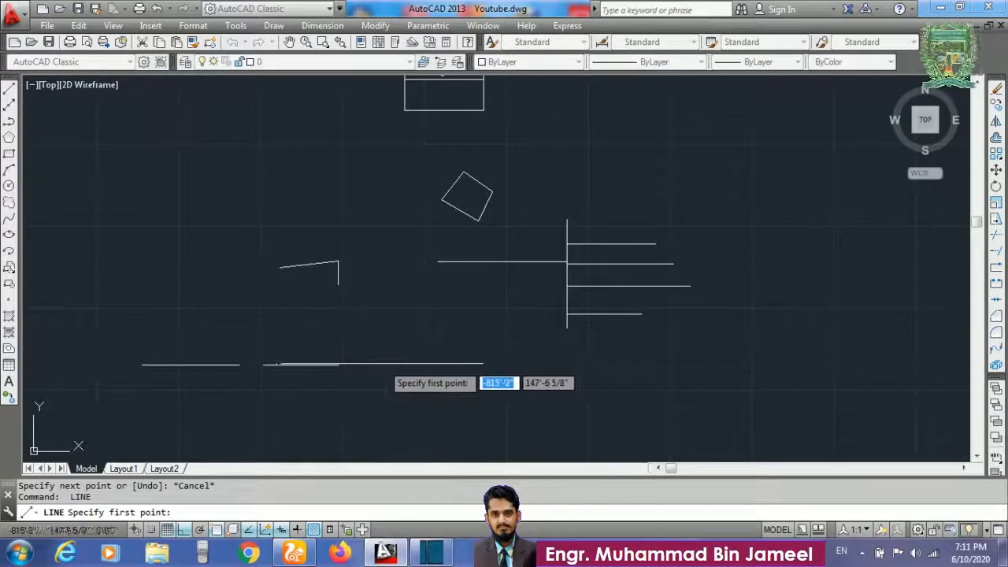
left_click(384, 364)
left_click(457, 364)
key("Return")
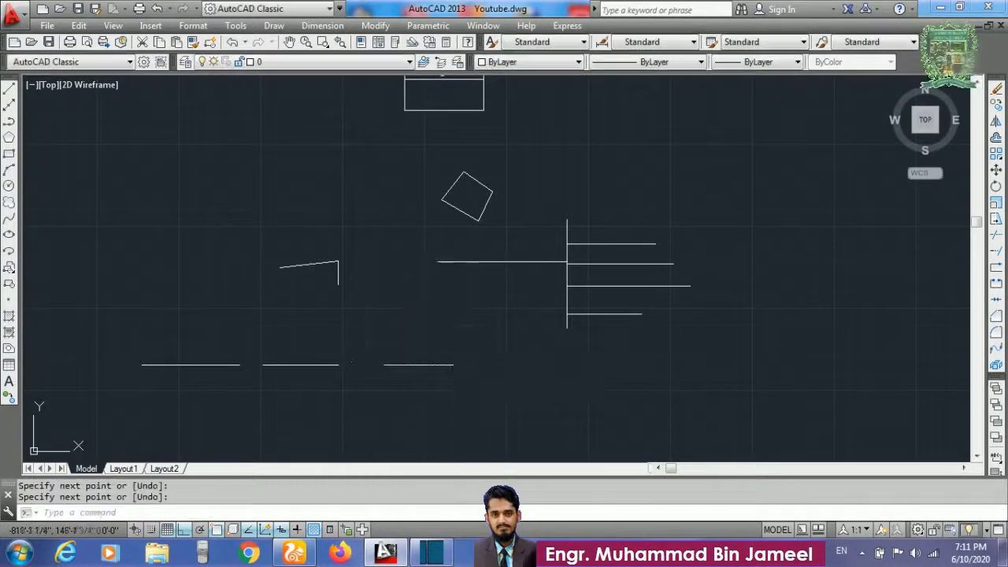
key("Return")
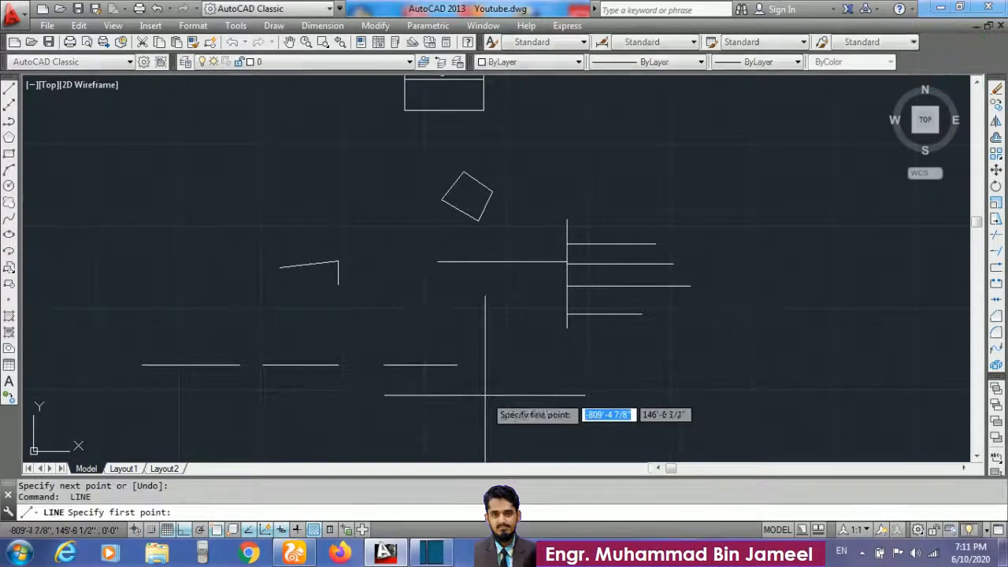
left_click(443, 383)
key("Escape")
type("l")
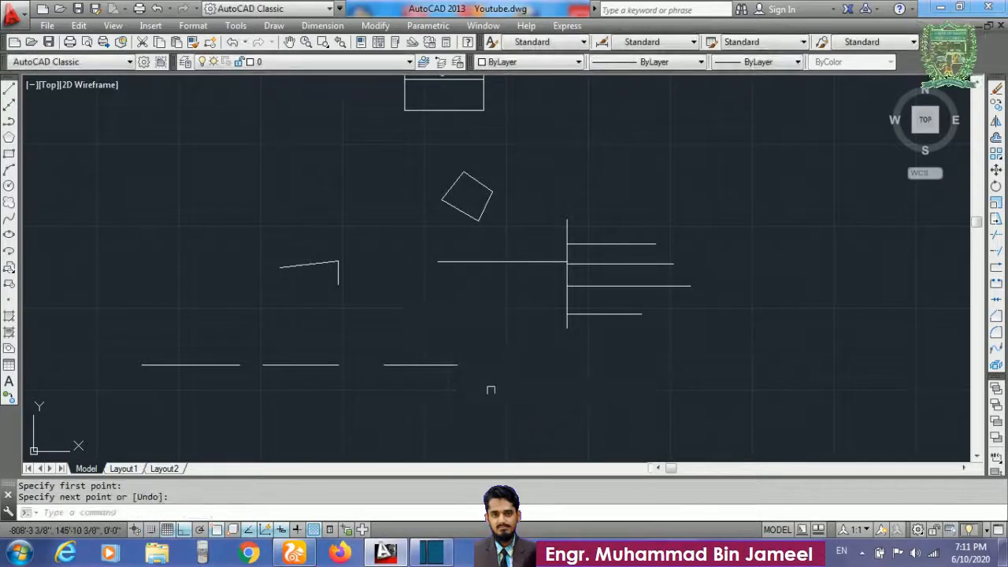
key("Return")
left_click(464, 387)
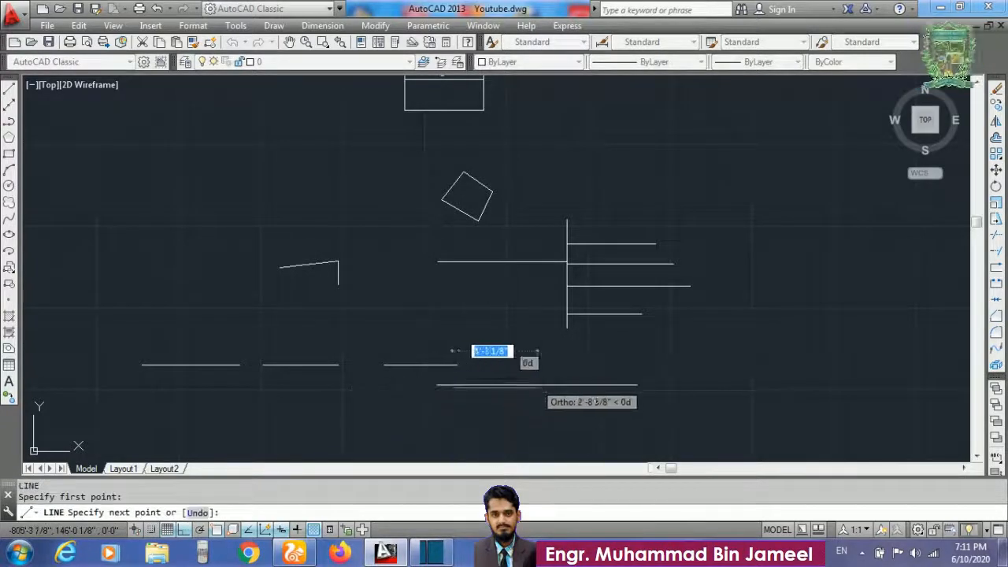
key("Return")
Step: Draw a fourth horizontal line slightly below and to the right of the third one, out of alignment with the row
key("Return")
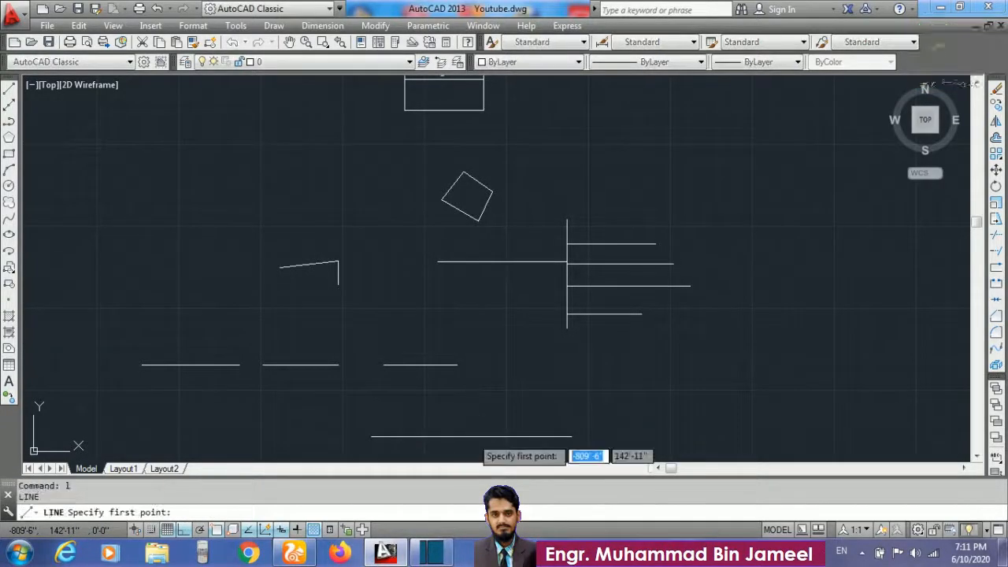
left_click(453, 392)
left_click(532, 392)
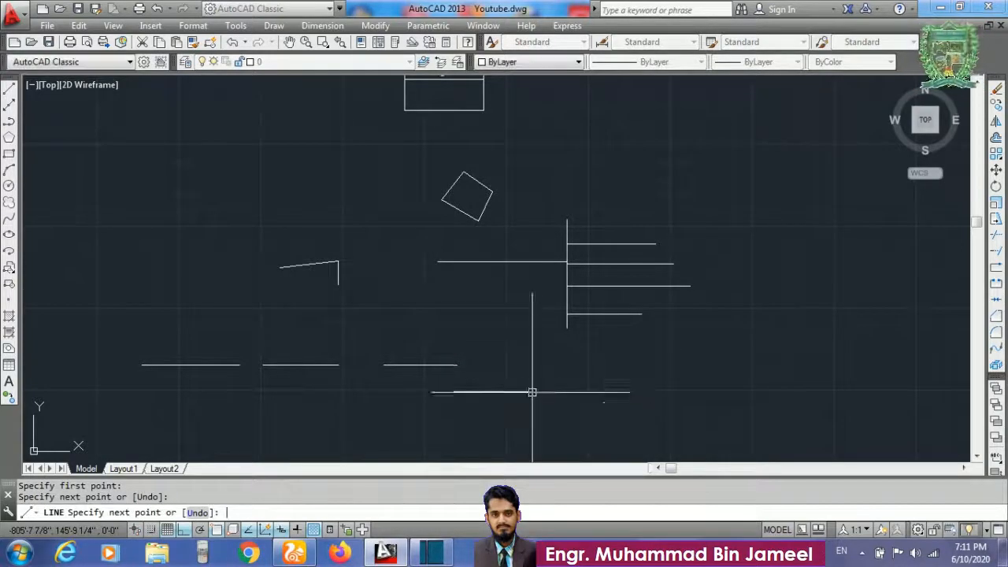
key("Return")
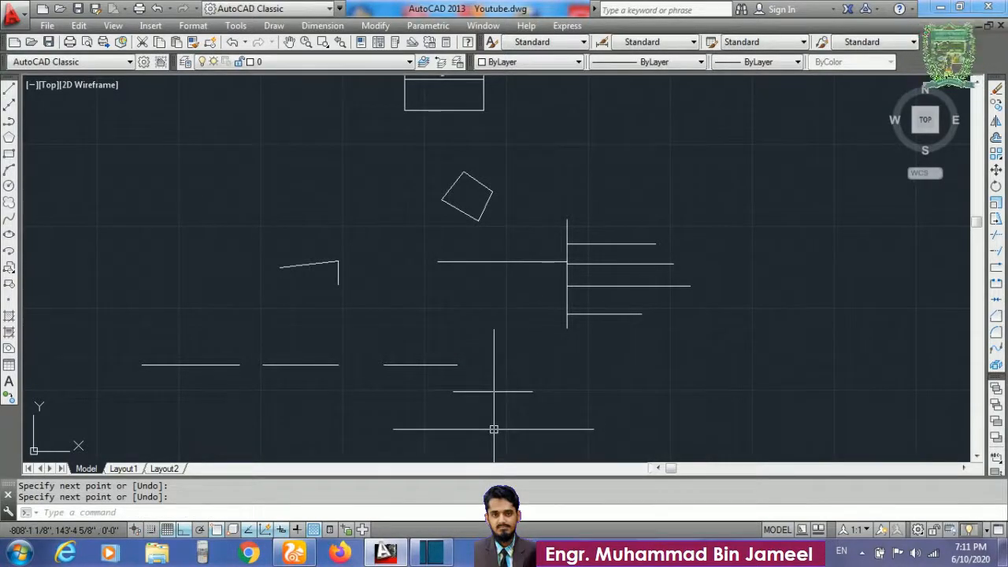
Step: Join the first two collinear lines of the lower row into one line and check it by selecting it
left_click(334, 409)
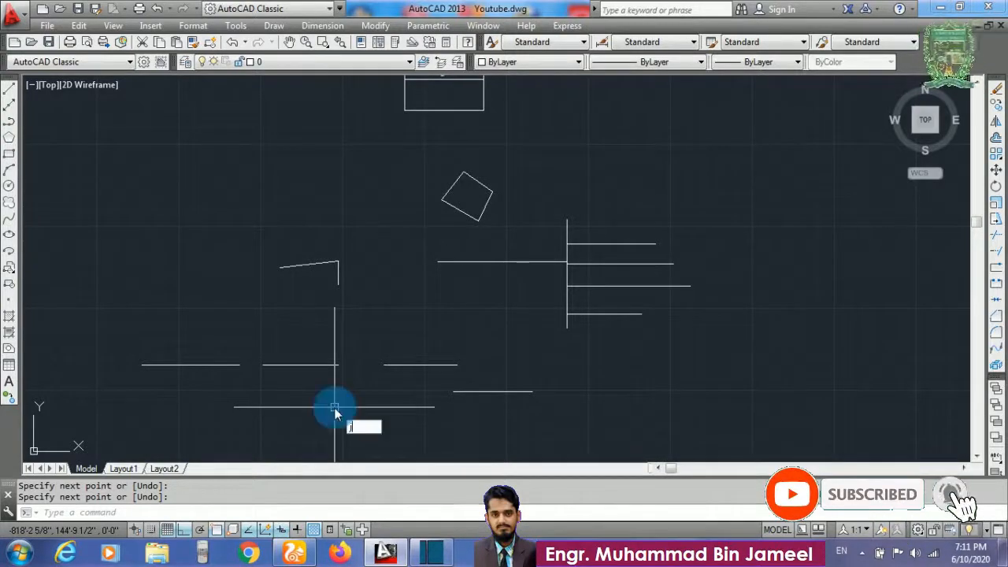
type("j")
key("Return")
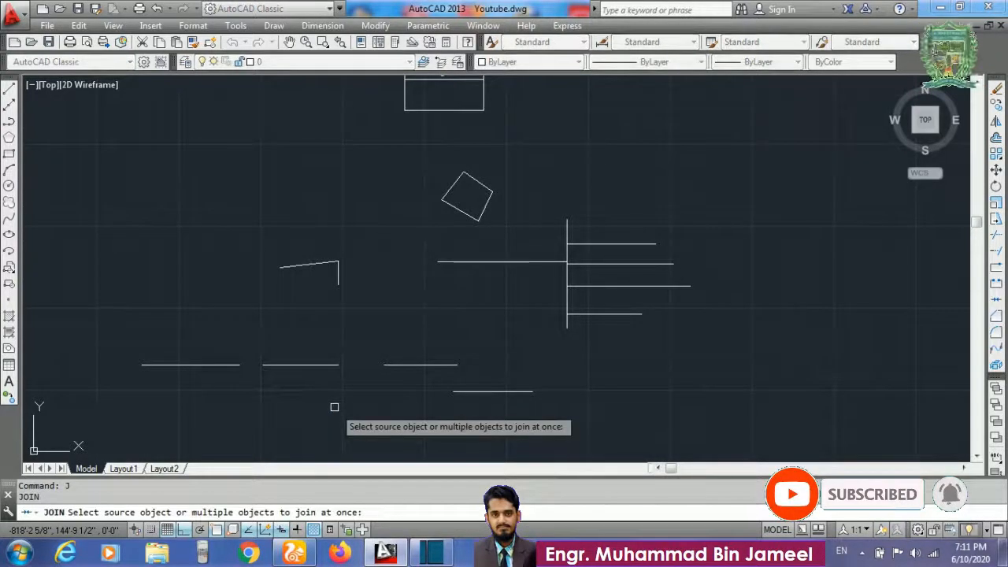
left_click(229, 366)
left_click(276, 365)
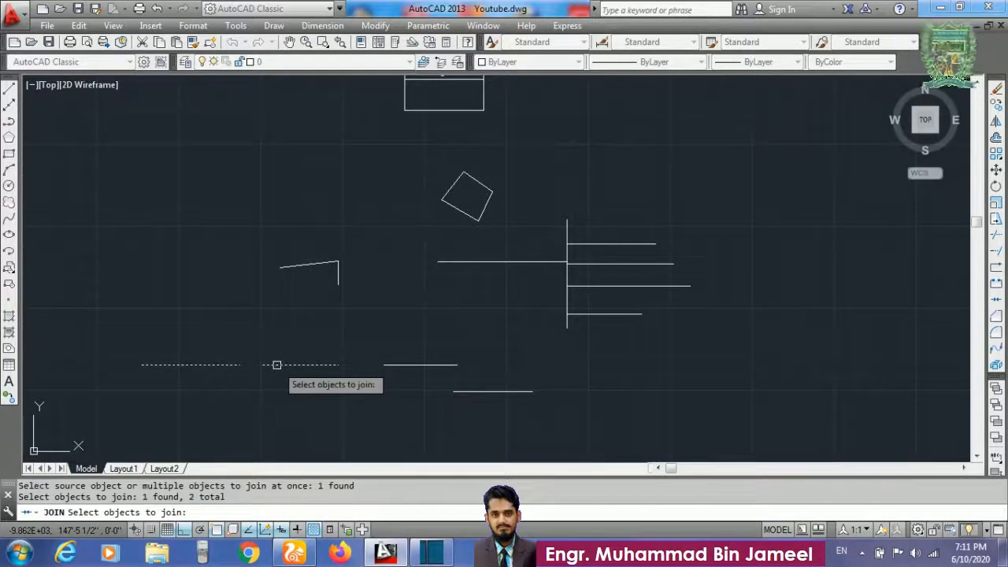
key("Return")
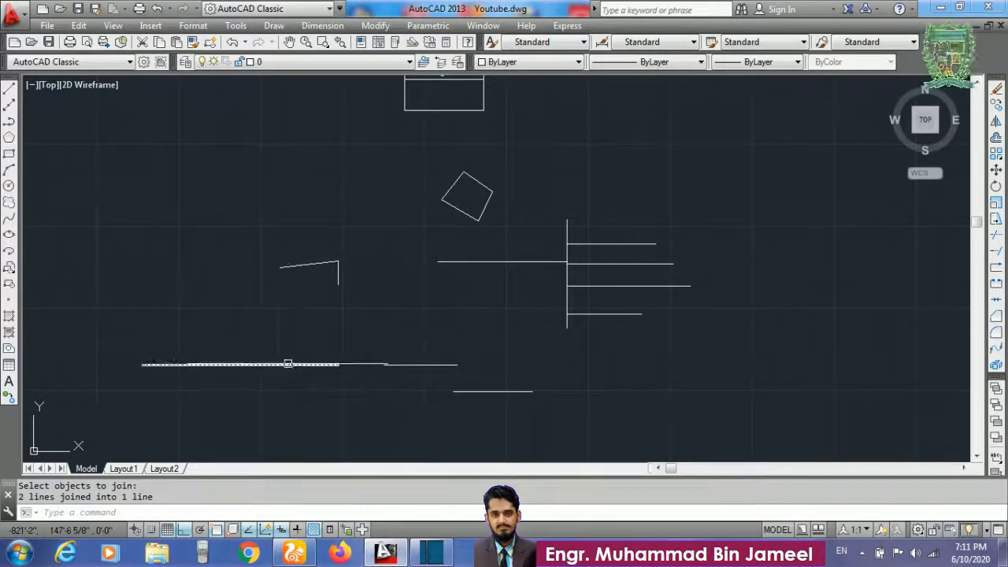
left_click(288, 364)
key("Escape")
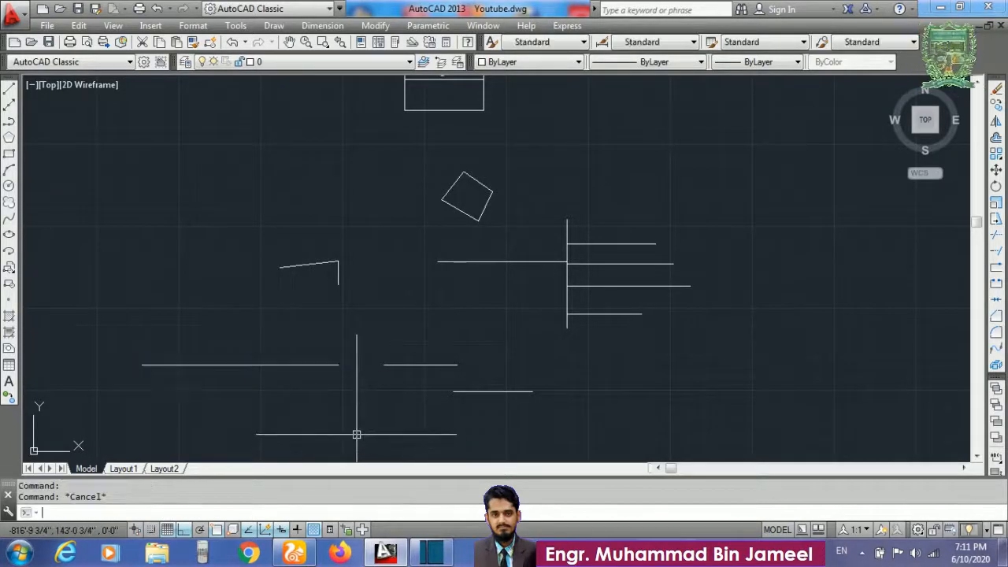
Step: Join the long lower line and the collinear line to its right into one line, and check it by selecting it
left_click(345, 401)
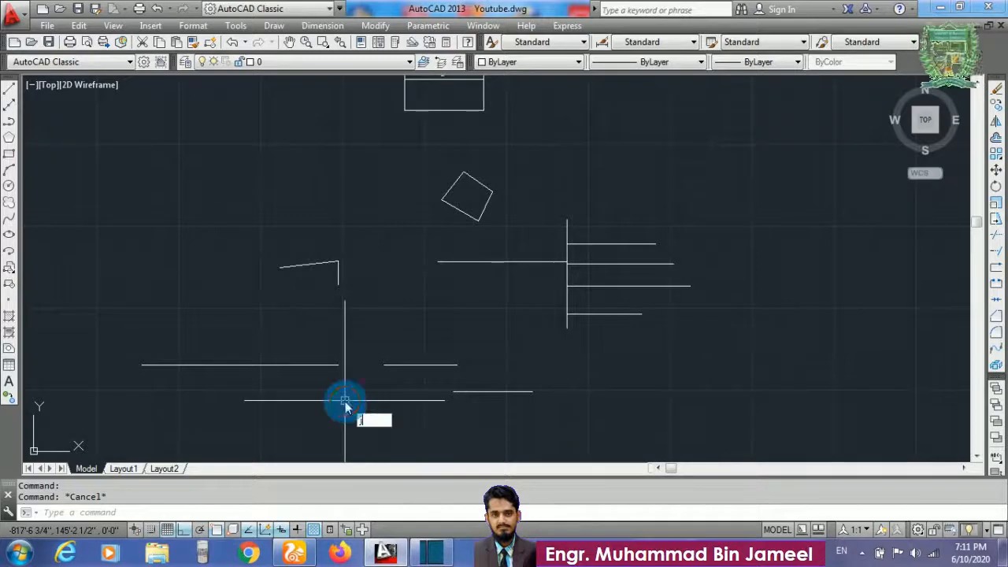
key("Return")
left_click(319, 364)
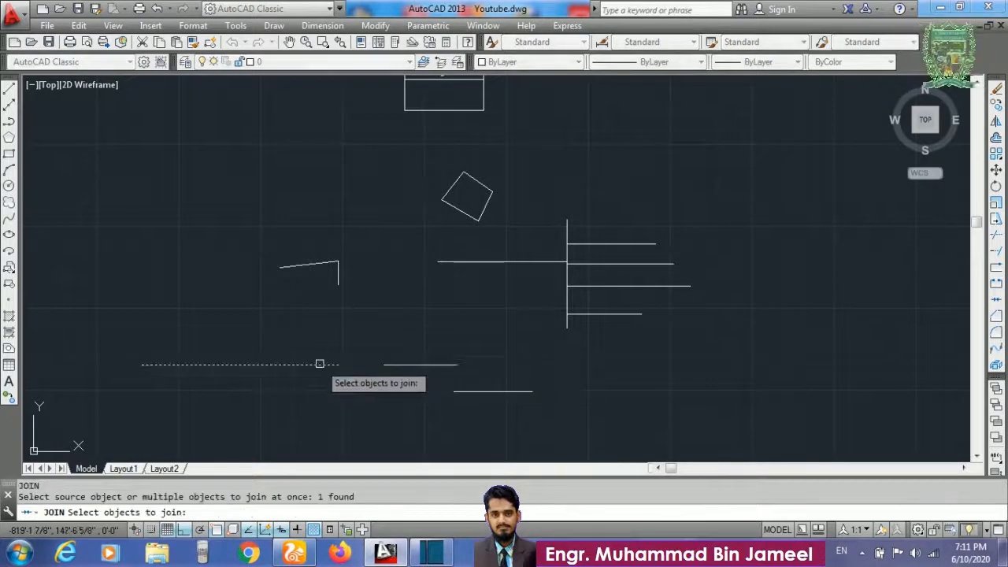
left_click(411, 363)
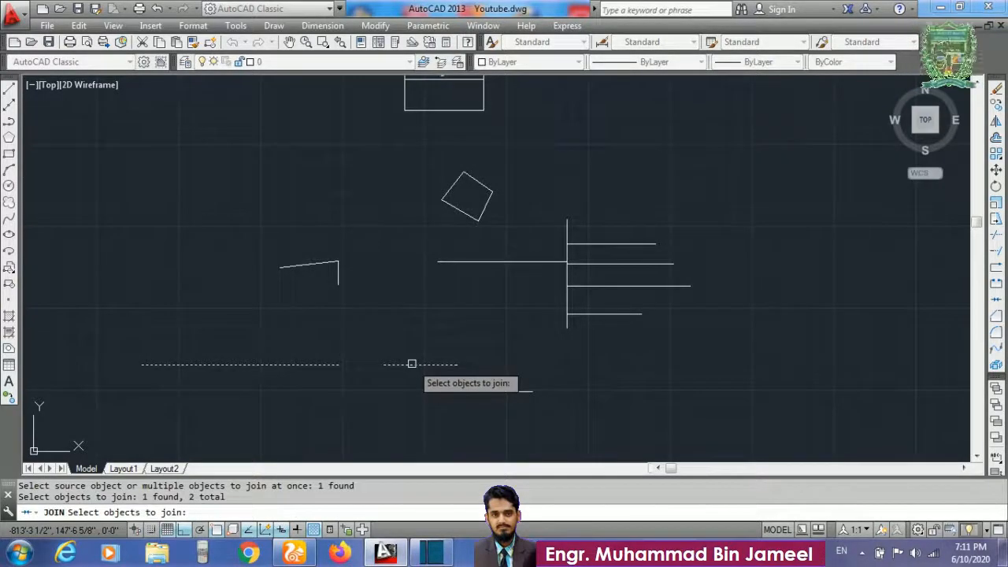
key("Return")
left_click(399, 364)
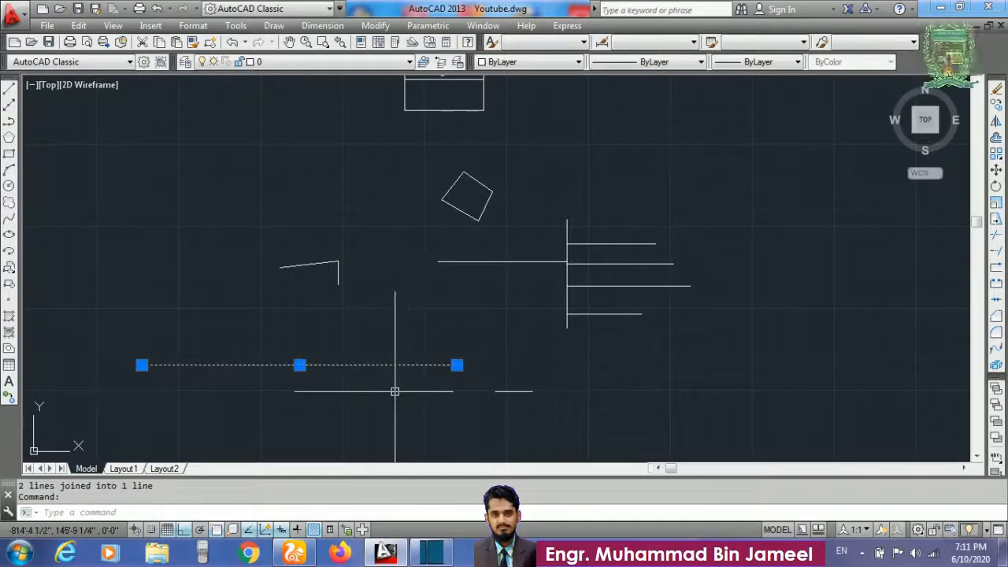
key("Escape")
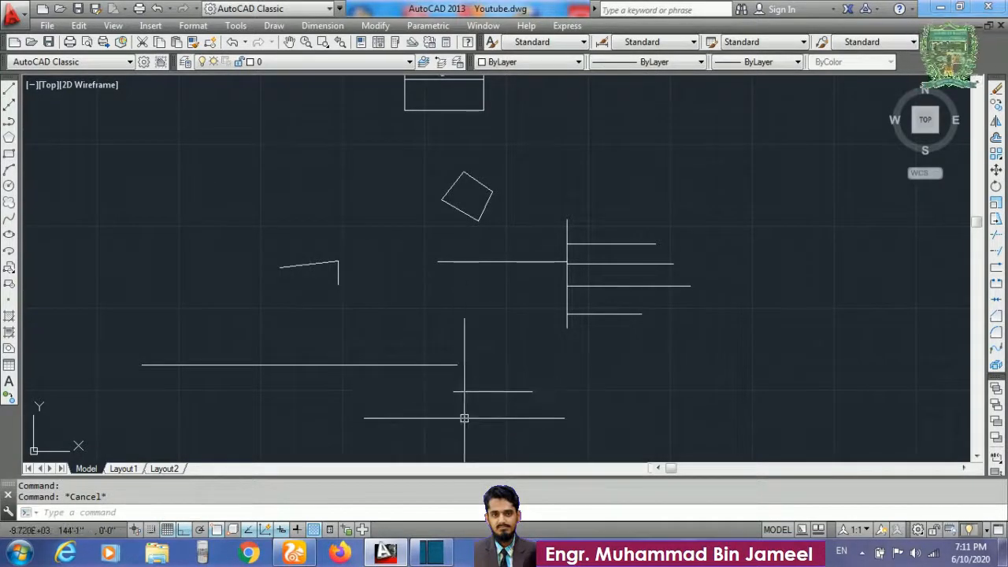
Step: Try to join the long lower line with the offset line below its right end, and check by selecting the offset line
type("j")
key("Return")
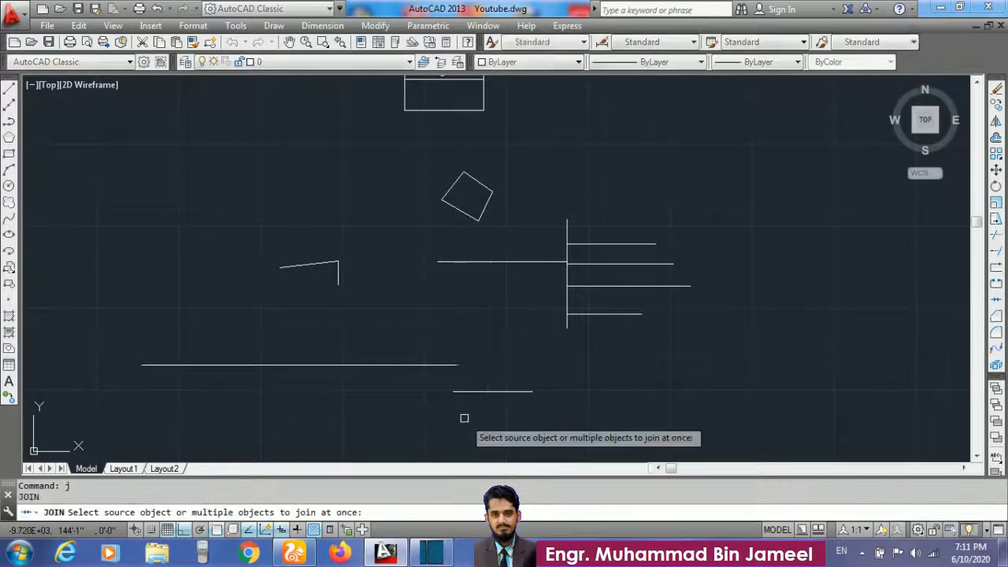
left_click(443, 365)
left_click(465, 391)
key("Return")
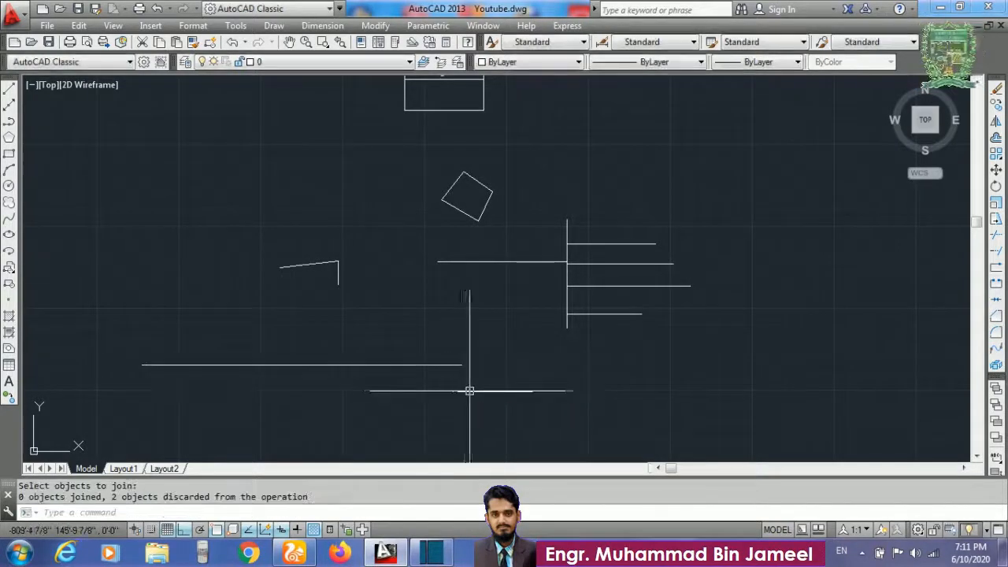
left_click(467, 391)
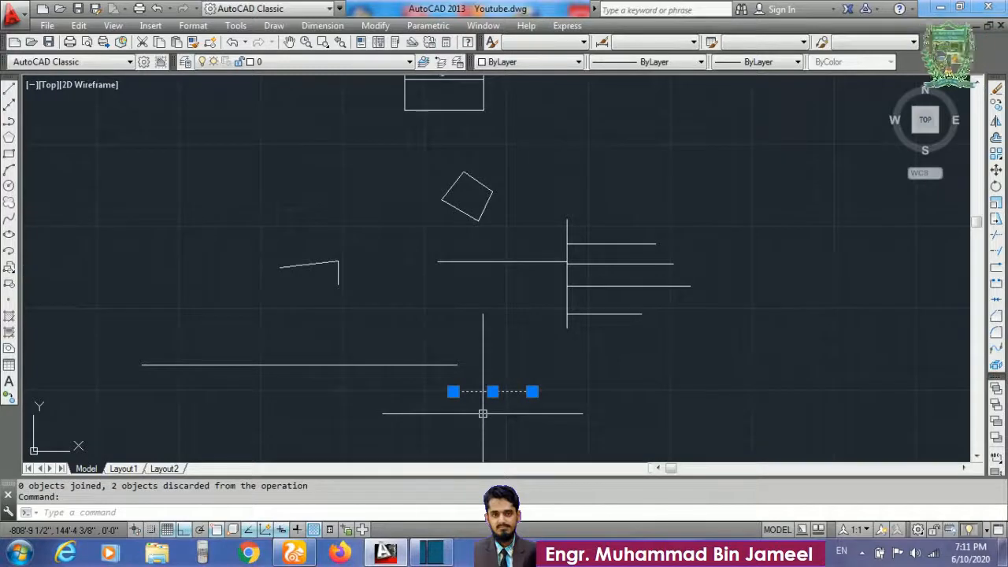
key("Escape")
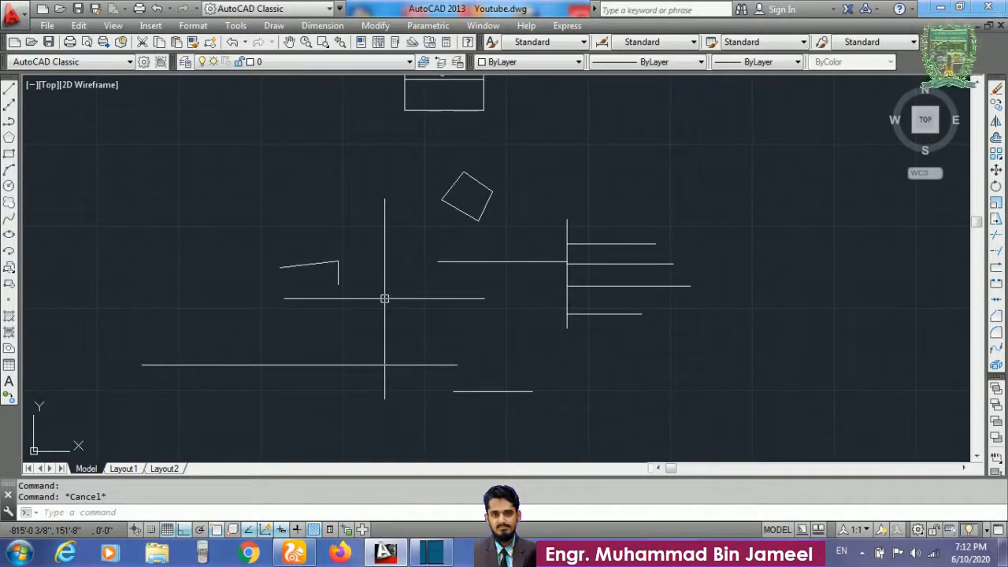
Step: Break the long lower line between its middle and a point farther left, removing the section between the two points
type("br")
key("Return")
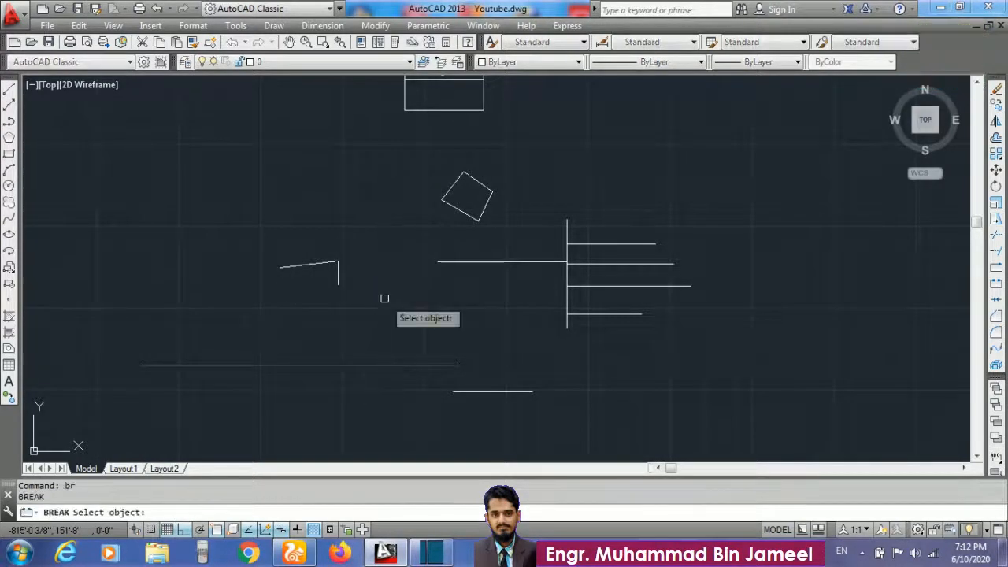
left_click(293, 363)
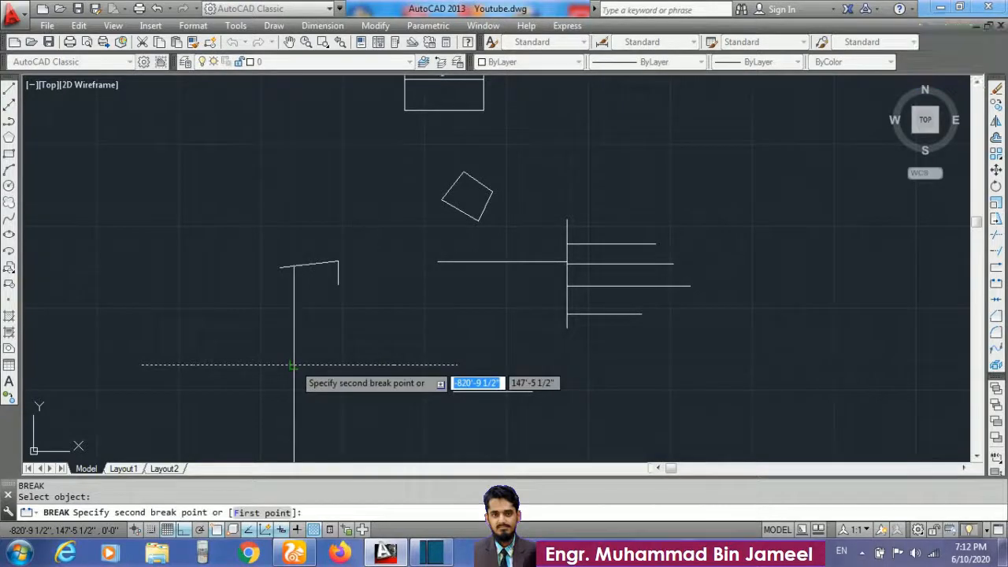
left_click(217, 364)
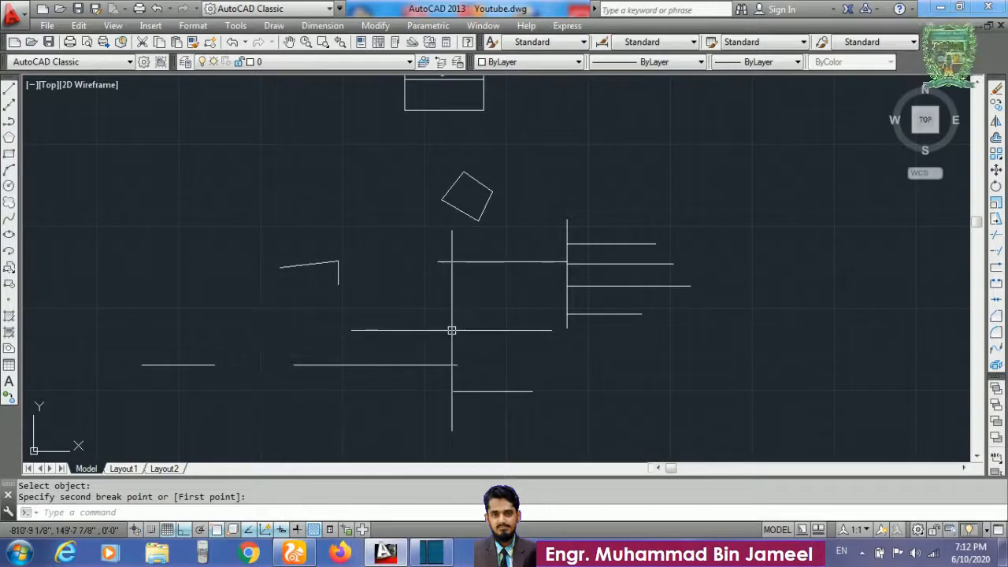
Step: Join the two pieces of the broken lower line back into one line
type("j")
key("Return")
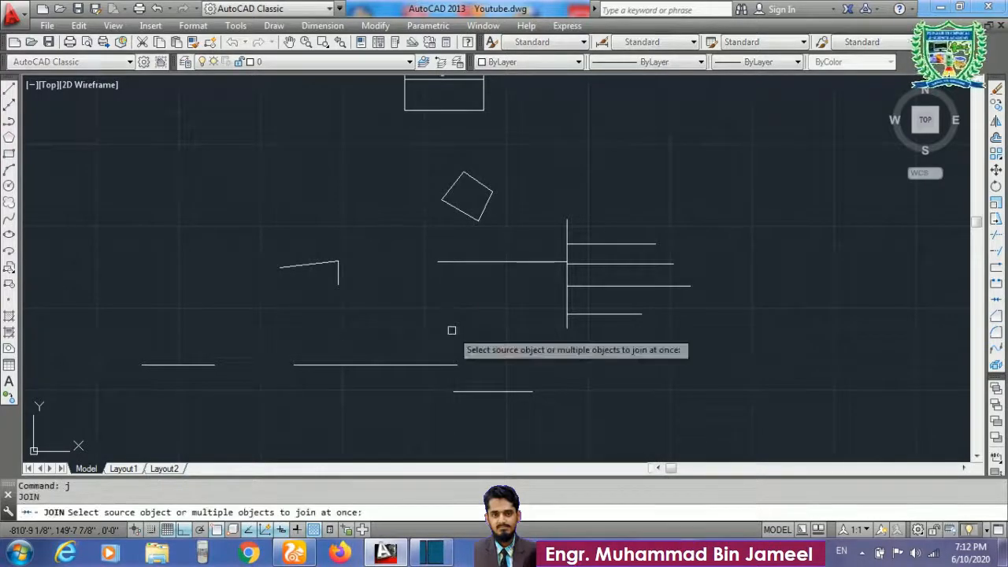
left_click(347, 364)
left_click(208, 365)
key("Return")
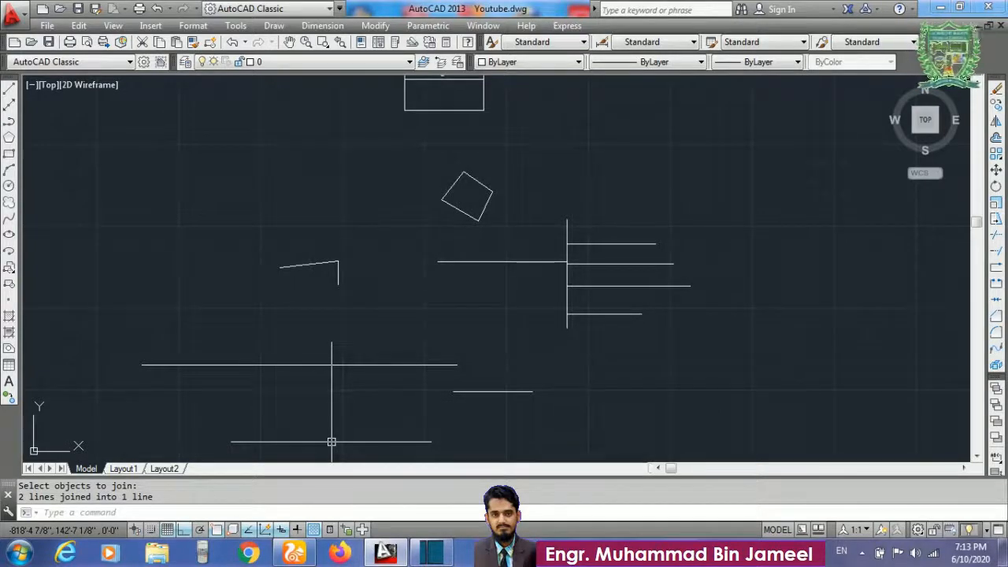
key("Escape")
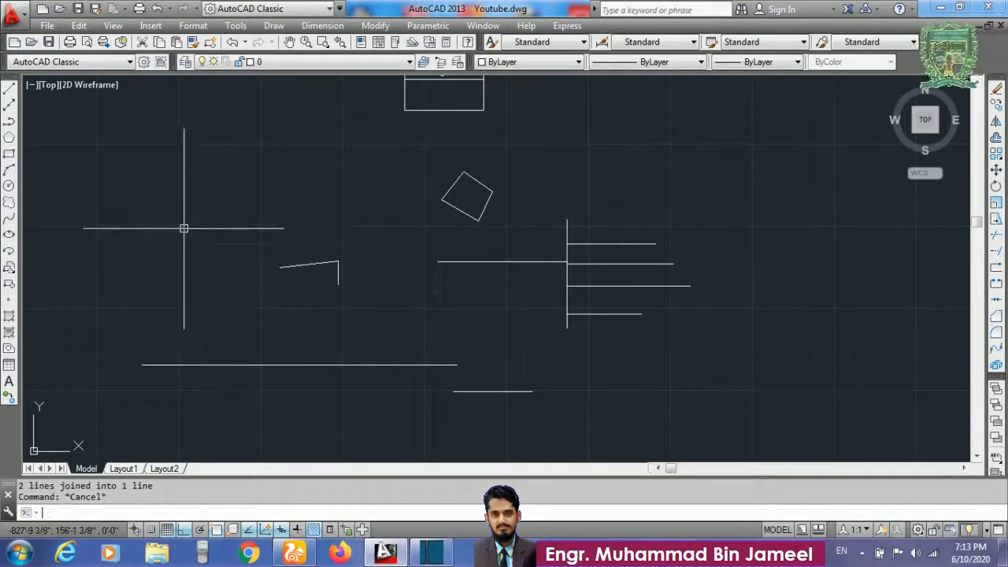
Step: Draw a 2' by 2' square from four separate lines in the empty upper-left area of the drawing
type("l")
key("Return")
left_click(126, 180)
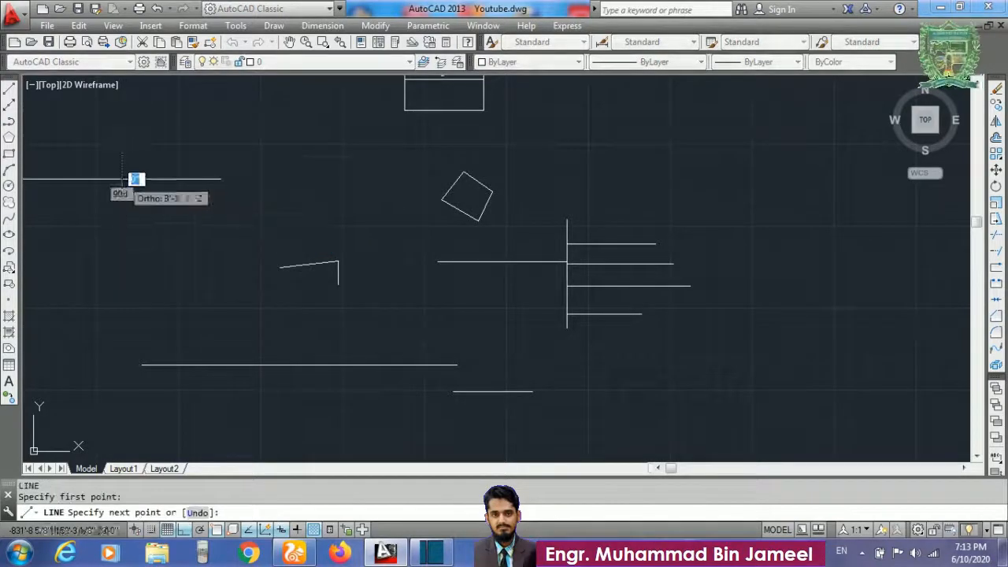
type("2'")
key("Return")
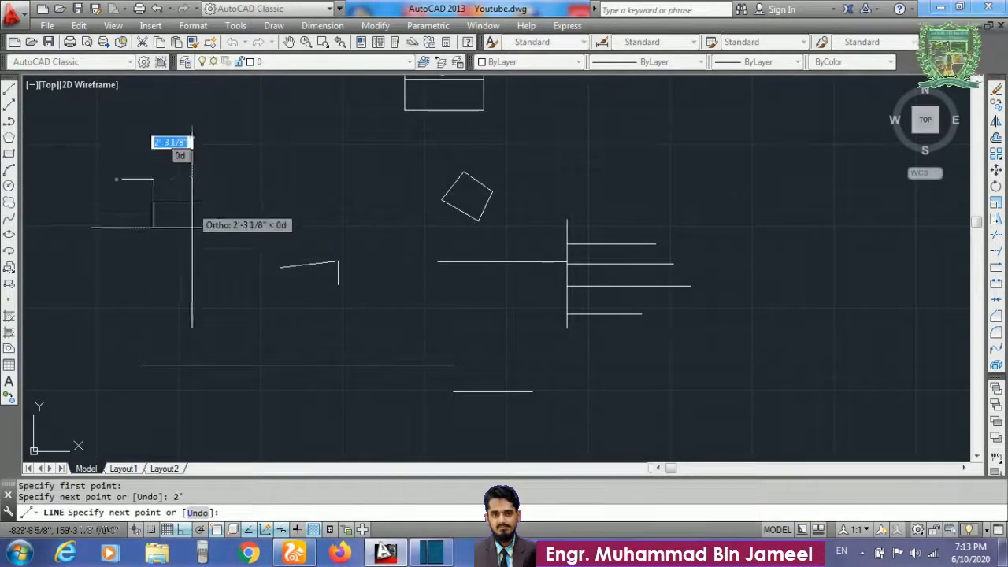
type("2'")
key("Return")
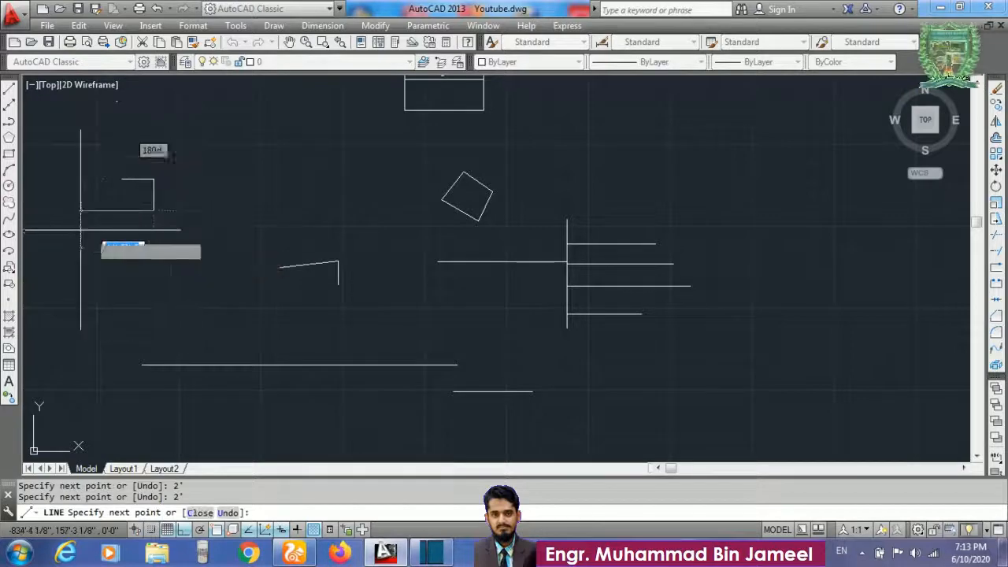
type("2'")
key("Return")
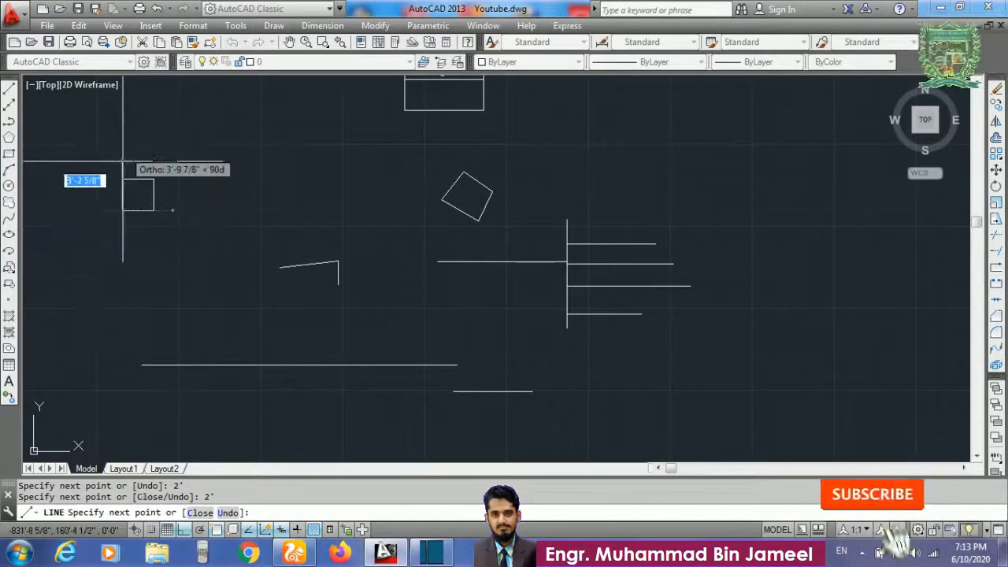
type("2'")
key("Return")
key("Return")
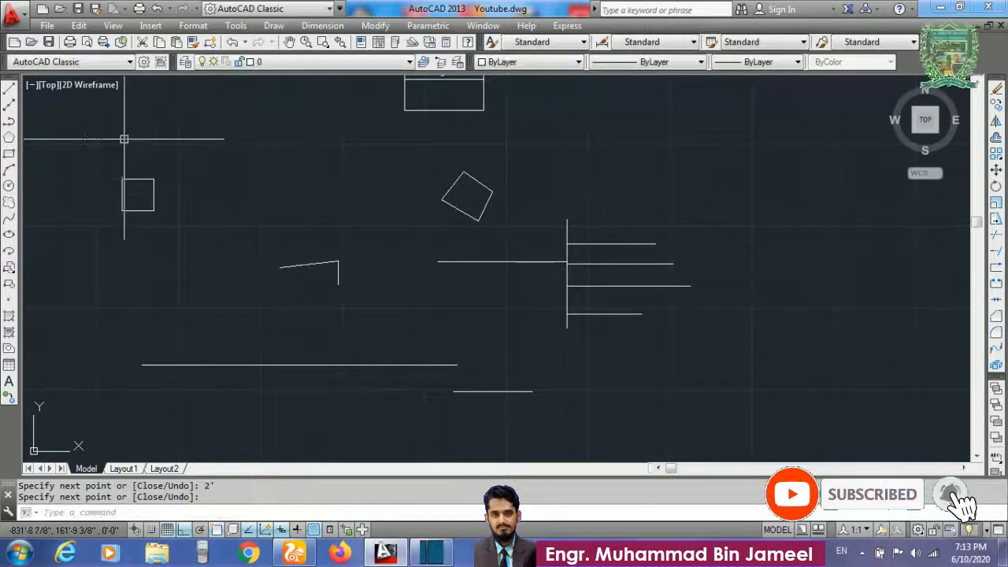
Step: Select sides of the new square and of the tilted quadrilateral to check whether they are separate lines
left_click(136, 179)
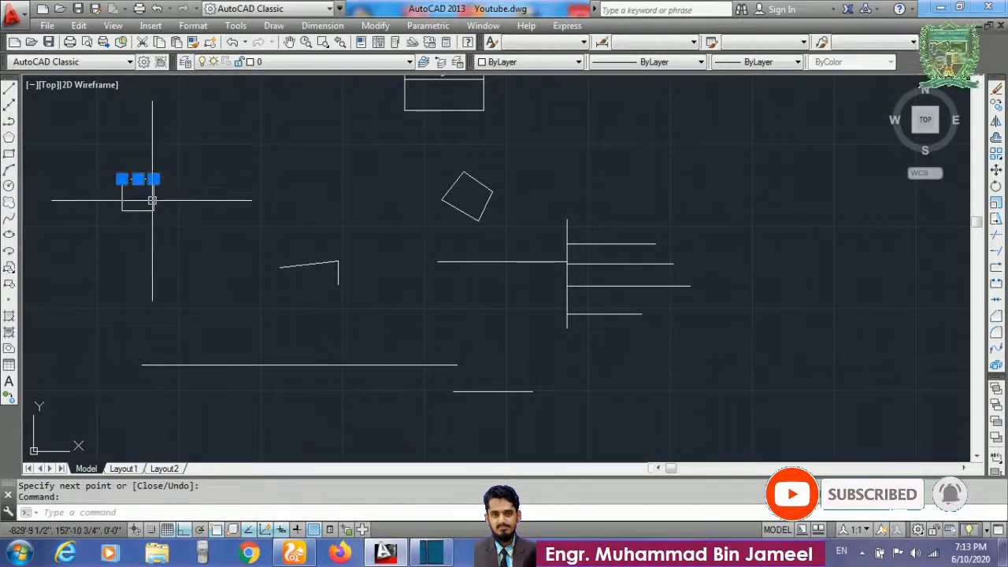
left_click(153, 202)
left_click(138, 210)
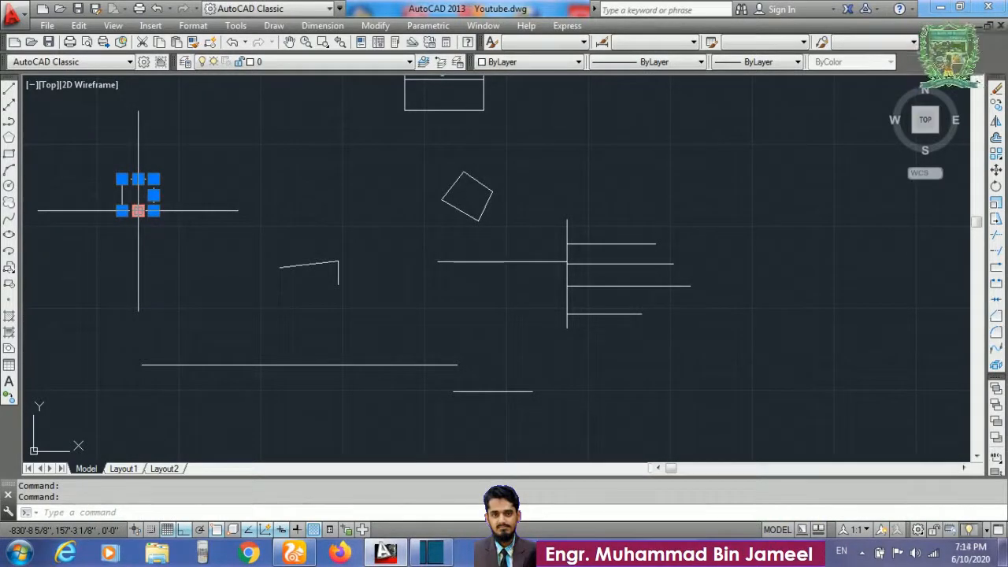
key("Escape")
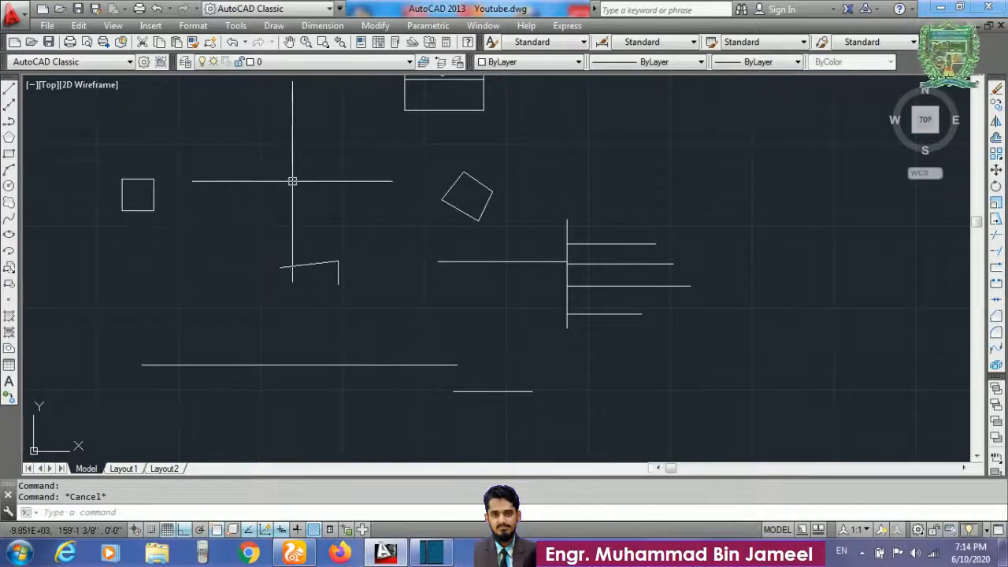
left_click(478, 182)
key("Escape")
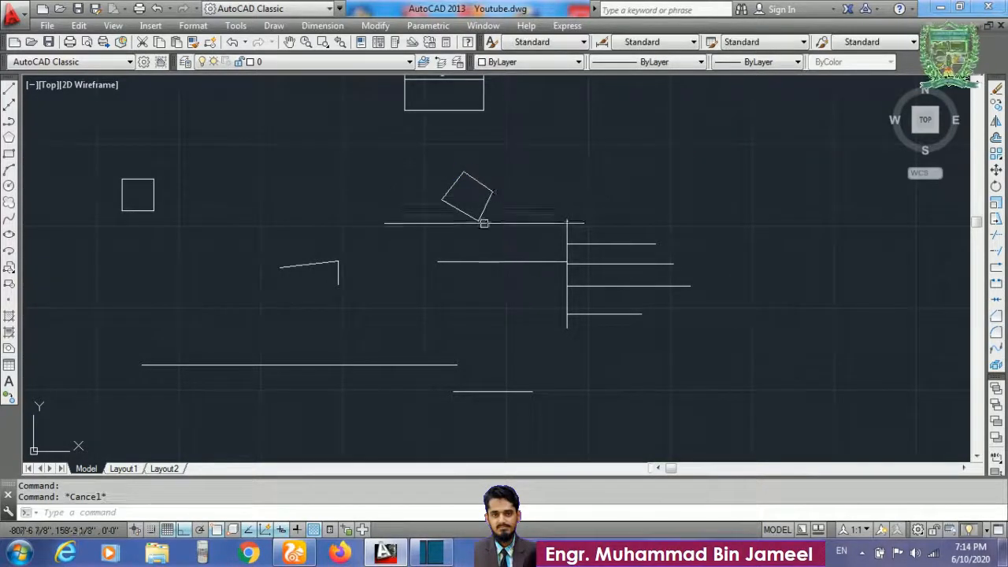
Step: Create a boundary polyline from an internal point of the tilted quadrilateral and check it by selecting it
mouse_move(481, 206)
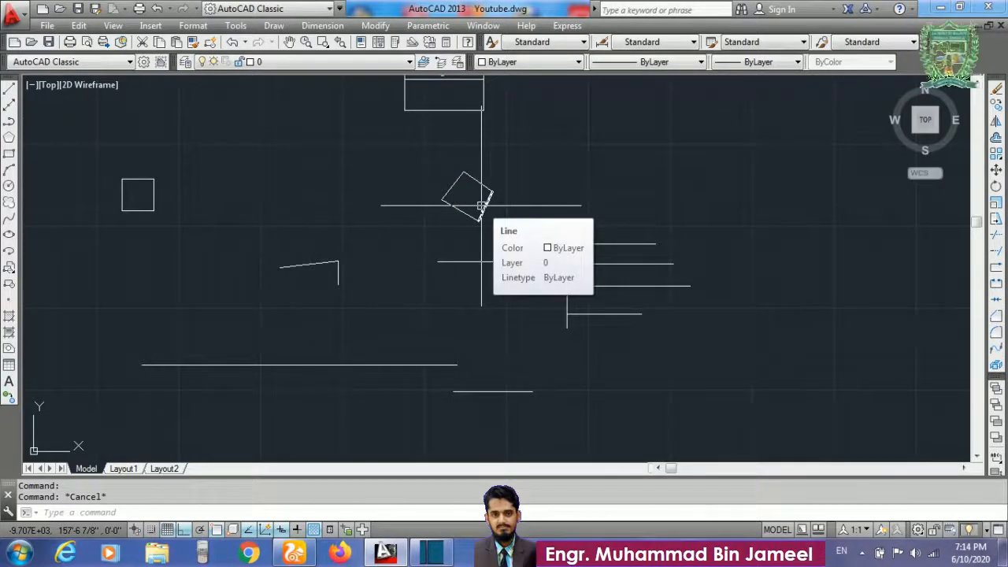
type("BO")
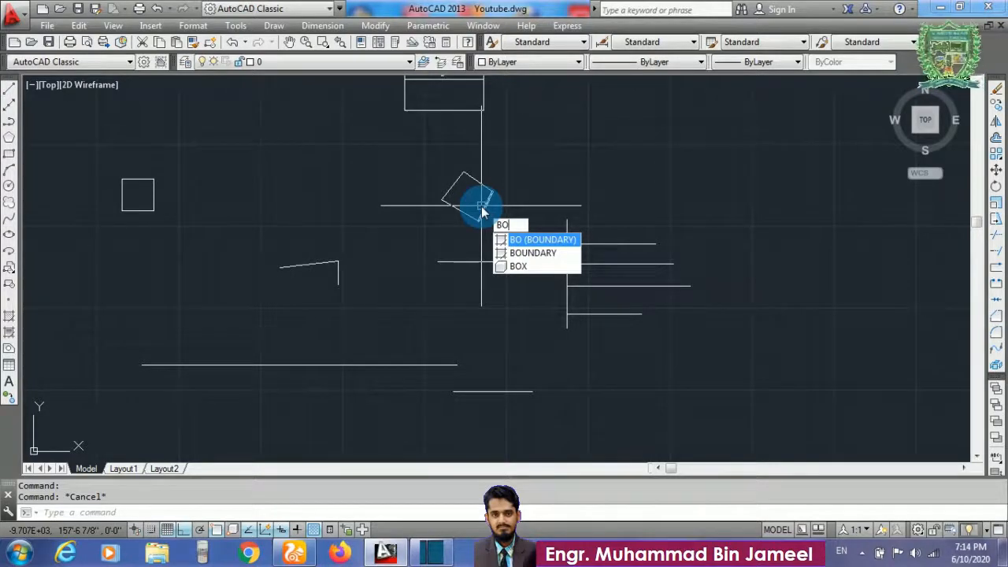
key("Return")
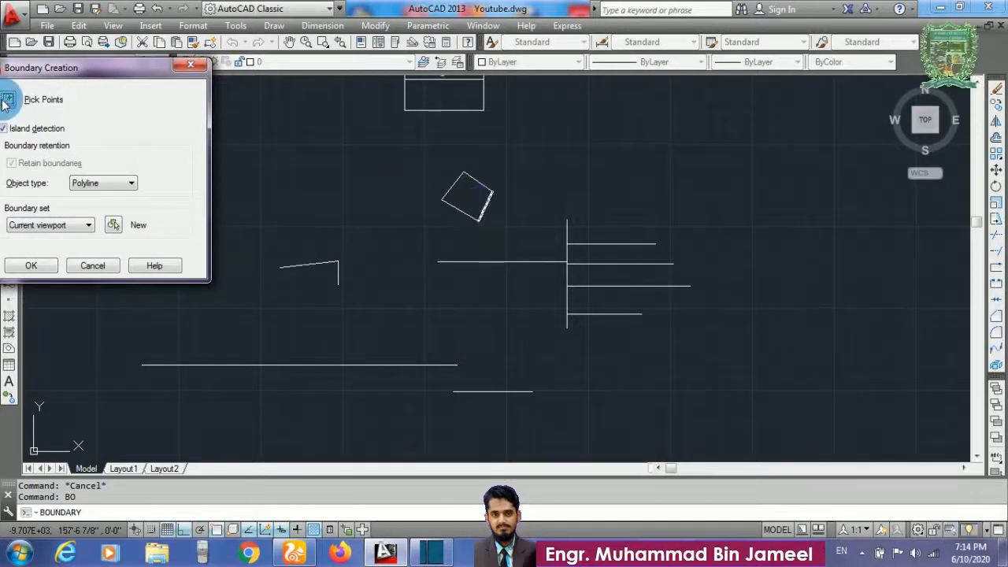
key("Return")
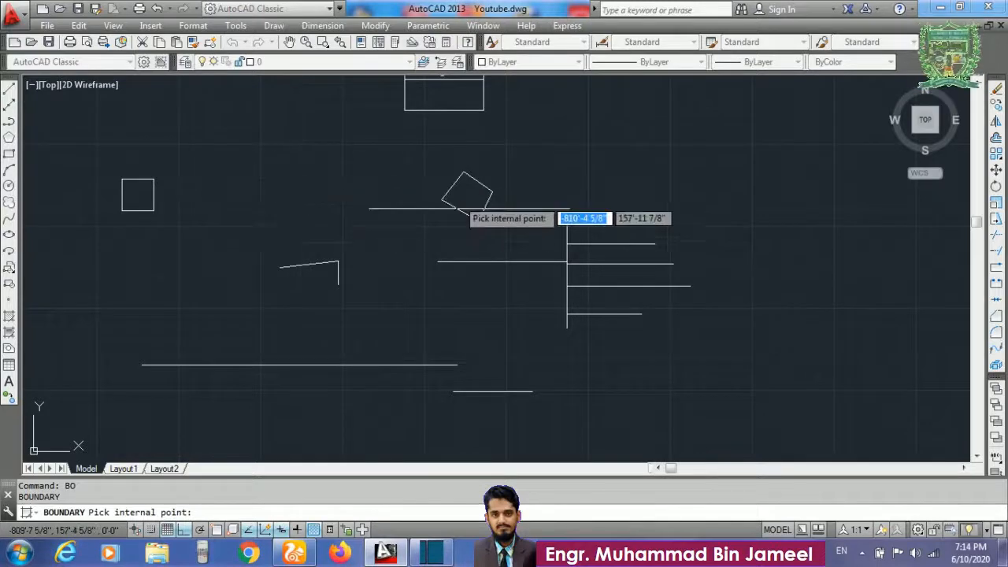
left_click(468, 198)
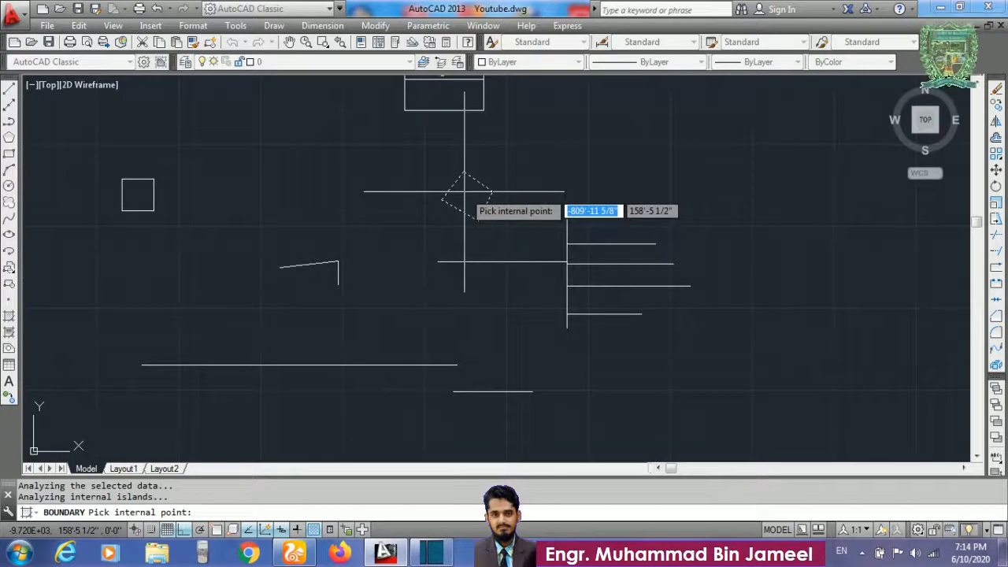
key("Return")
left_click(485, 203)
mouse_move(488, 207)
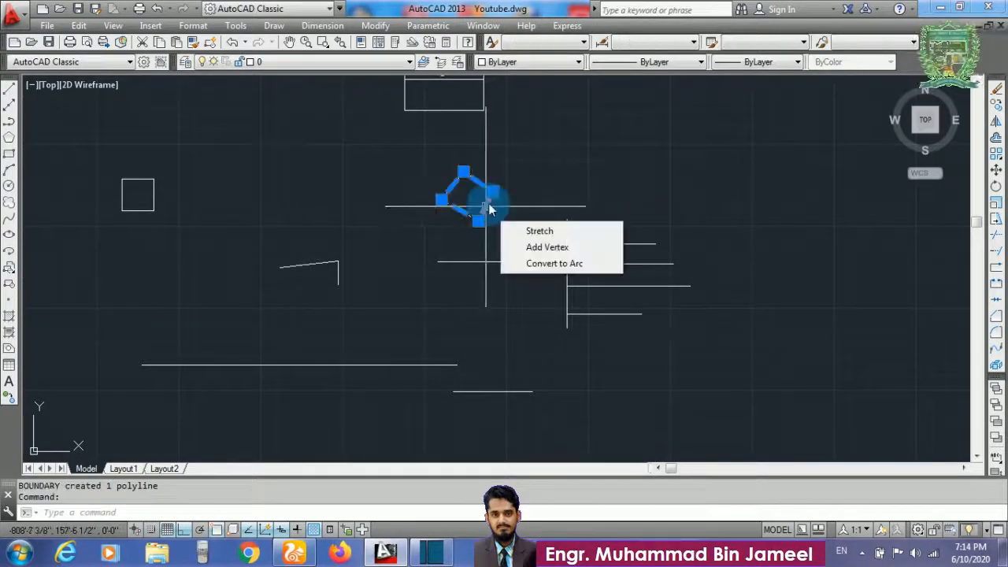
key("Escape")
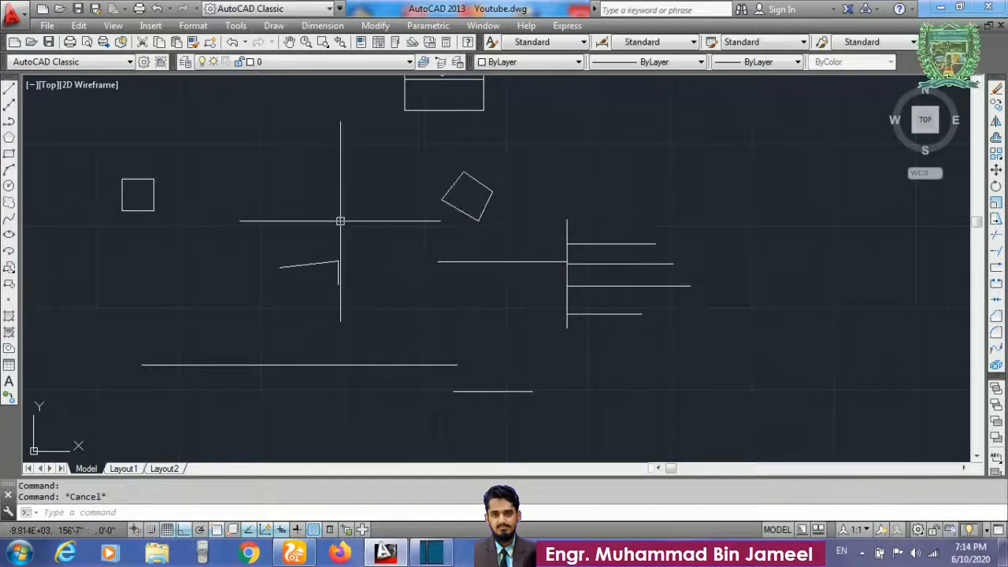
Step: Create a boundary polyline from an internal point of the 2' square and check it by selecting it
type("bo")
key("Return")
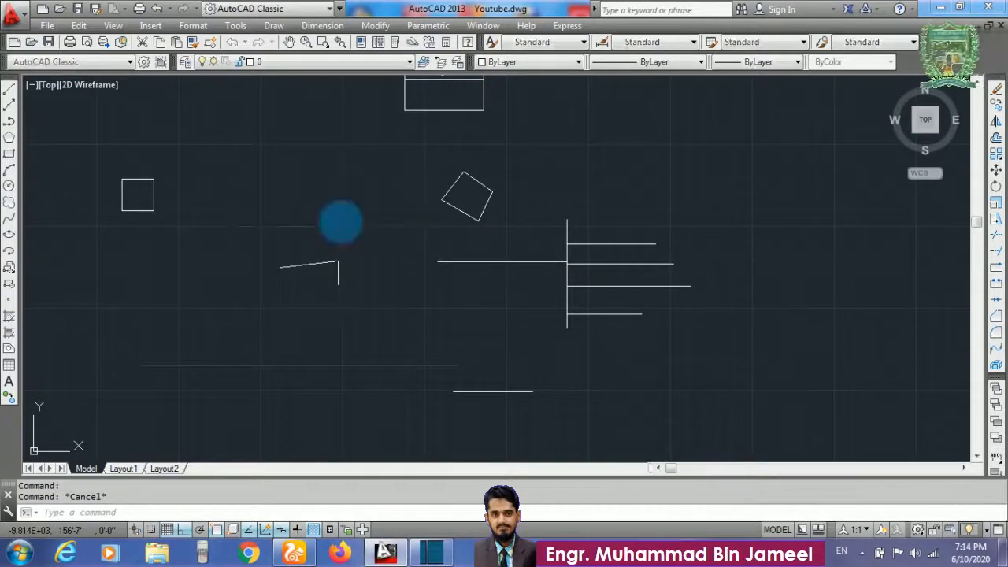
key("Return")
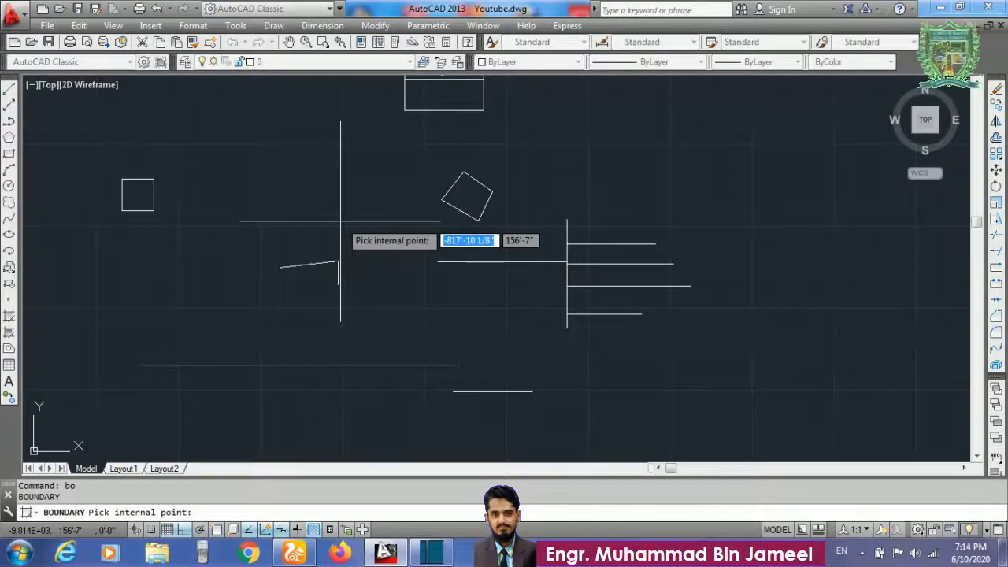
left_click(138, 193)
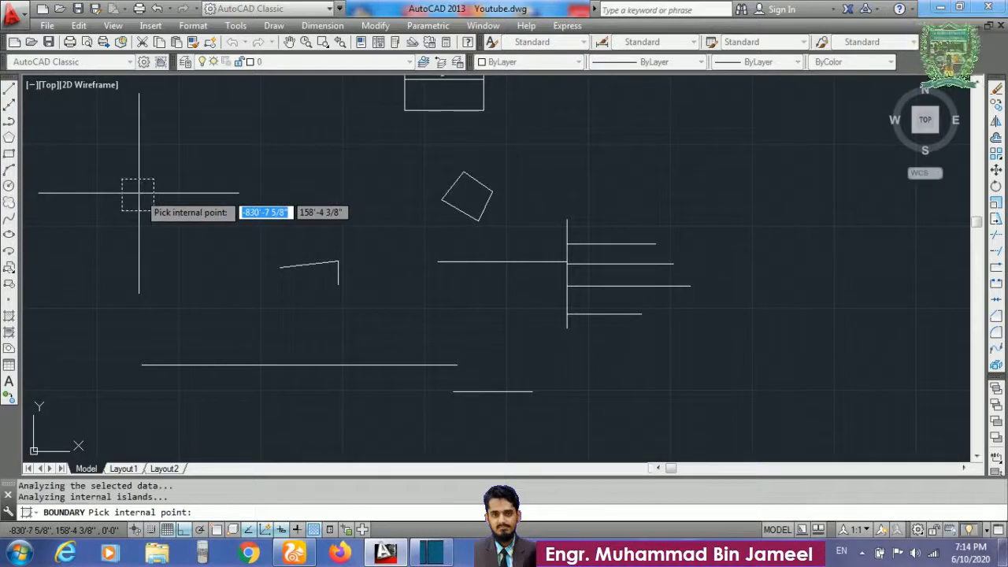
key("Return")
left_click(154, 194)
mouse_move(155, 201)
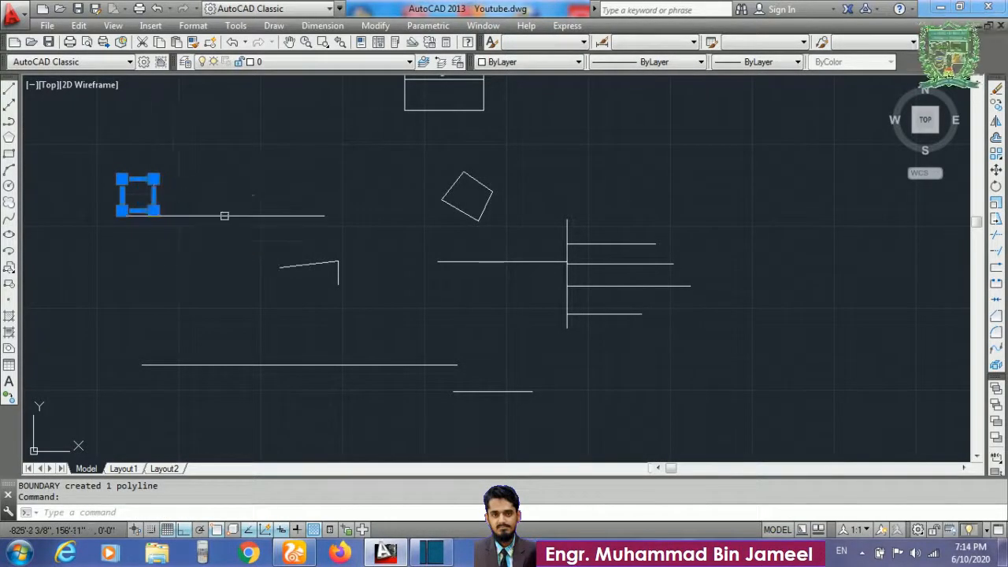
Step: Explode the 2' square's polyline into separate lines and check it by selecting its top and right sides
key("Escape")
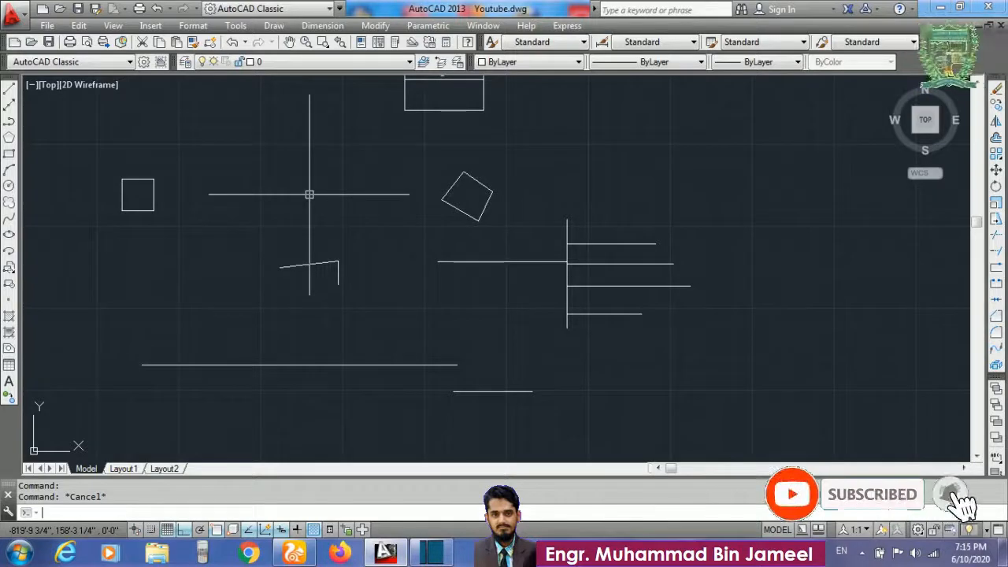
type("x")
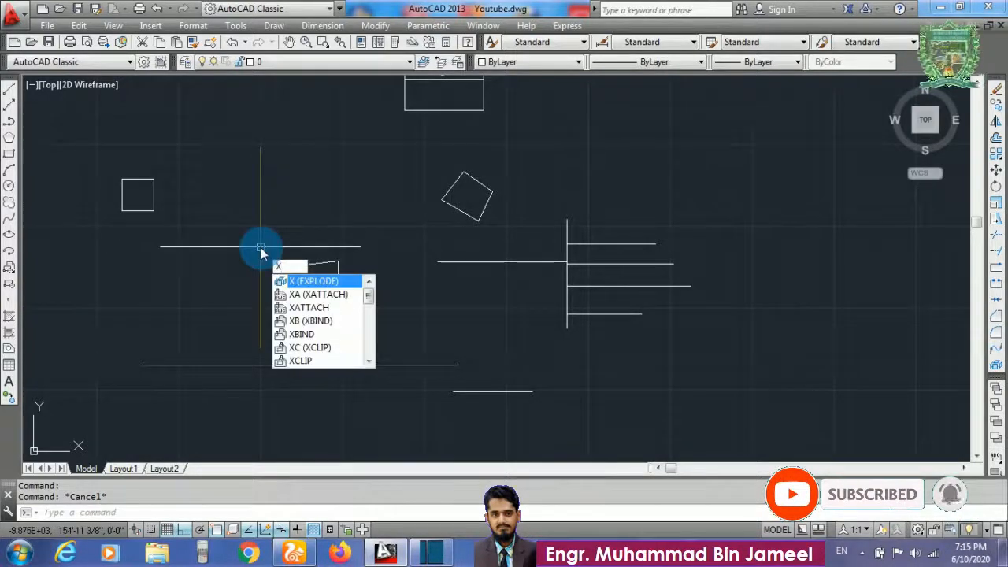
key("Return")
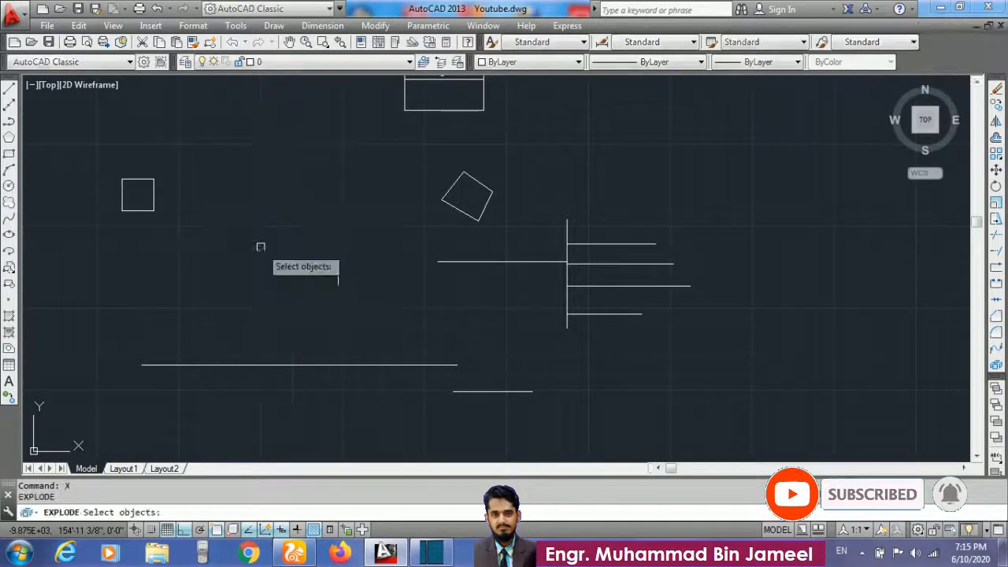
left_click(155, 191)
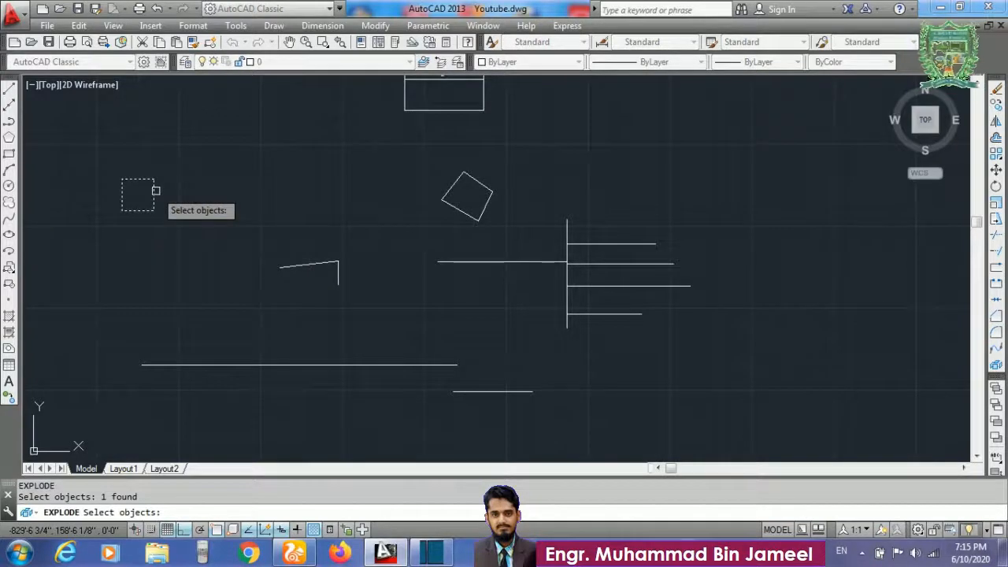
key("Return")
left_click(145, 179)
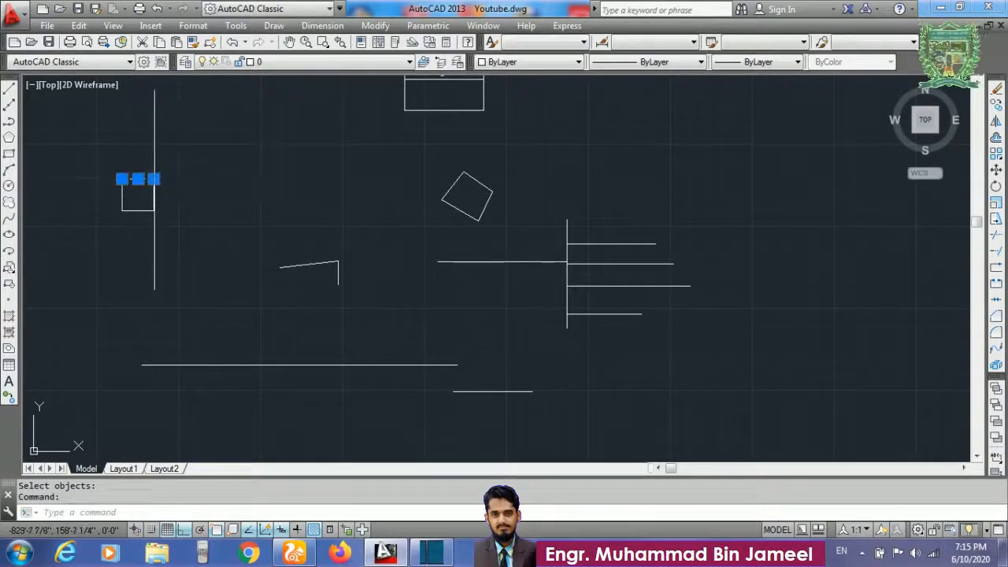
left_click(154, 195)
key("Escape")
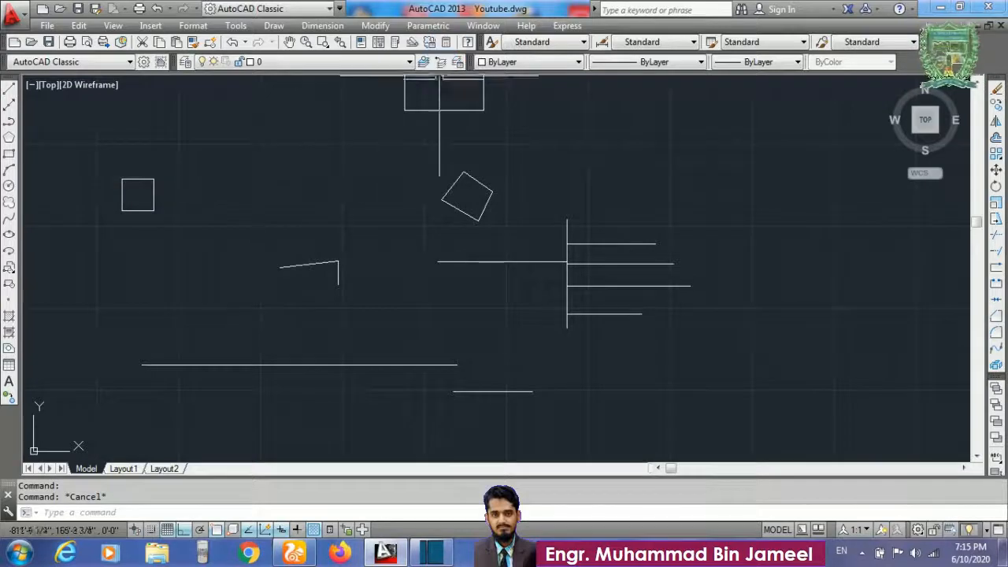
Step: Draw a wide, flat rectangle freehand in the empty area below the existing practice shapes
left_click(427, 103)
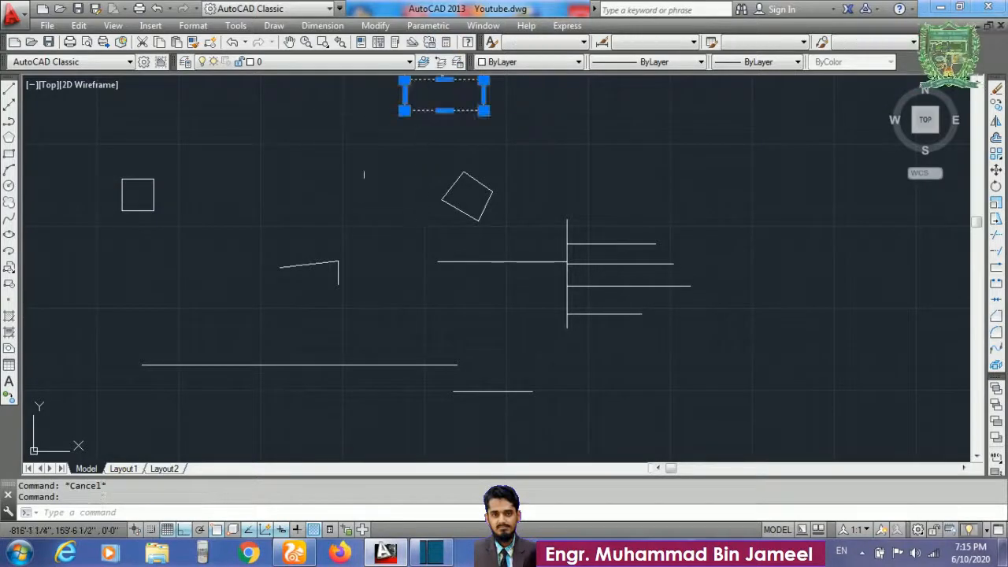
scroll(362, 187, "down", 6)
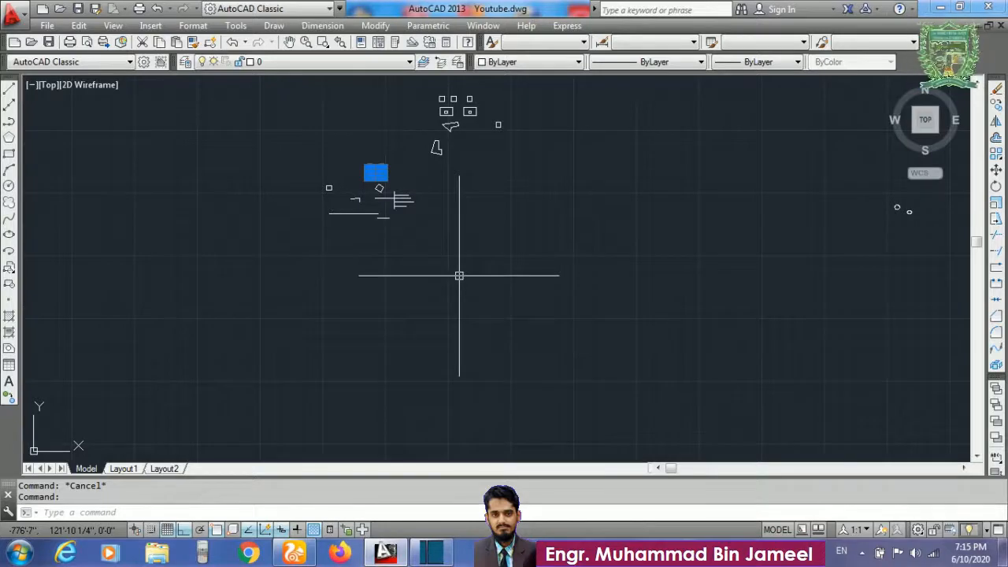
key("F1")
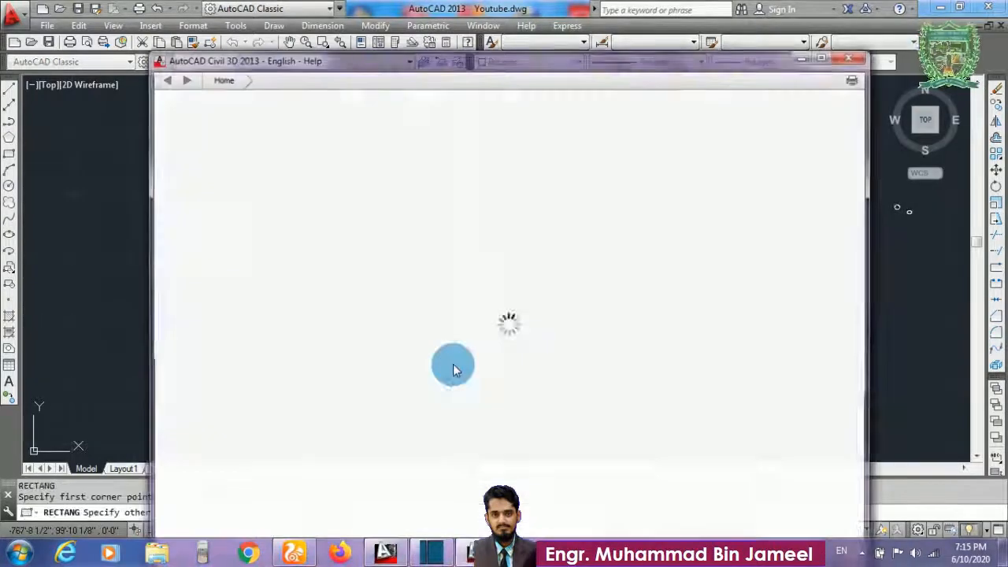
left_click(854, 55)
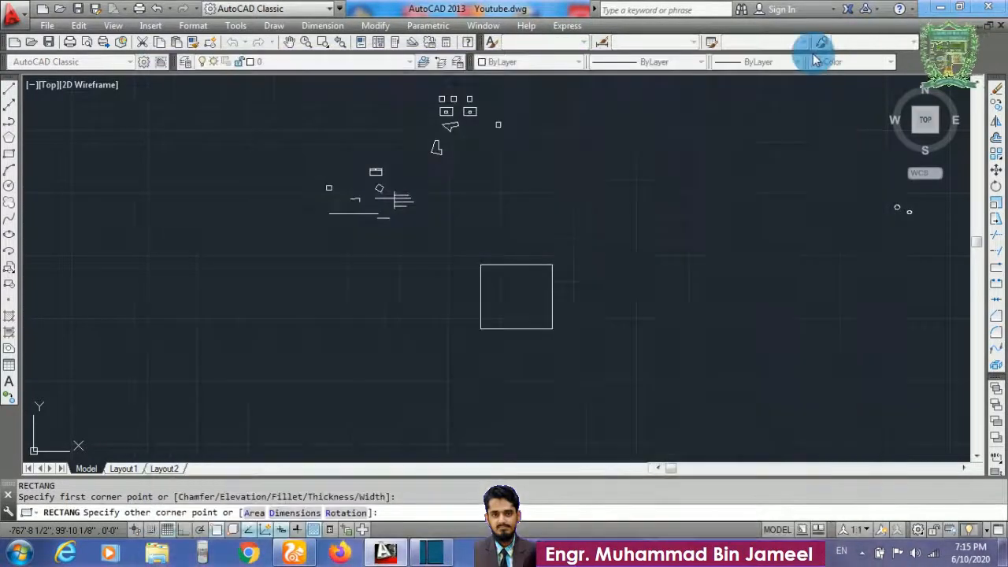
left_click(514, 270)
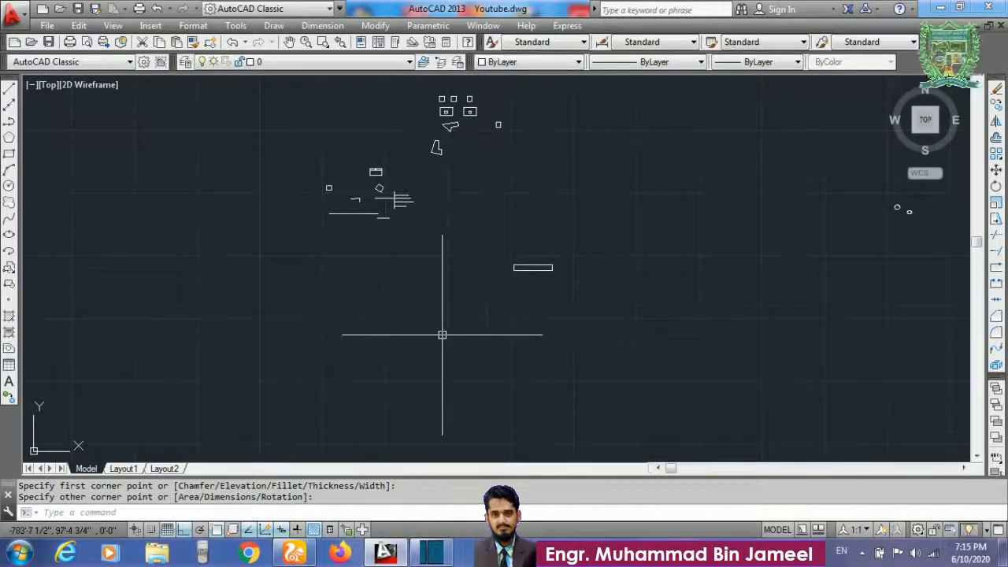
Step: Draw a 4' by 2' rectangle in the empty area below the practice shapes and check it by selecting it
type("rec")
key("Return")
left_click(400, 327)
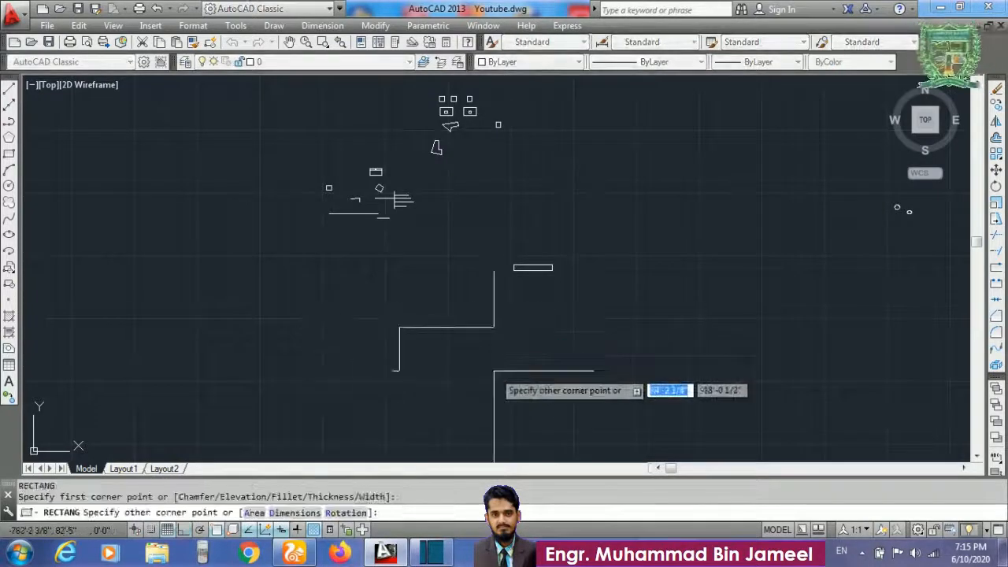
type("4',2'")
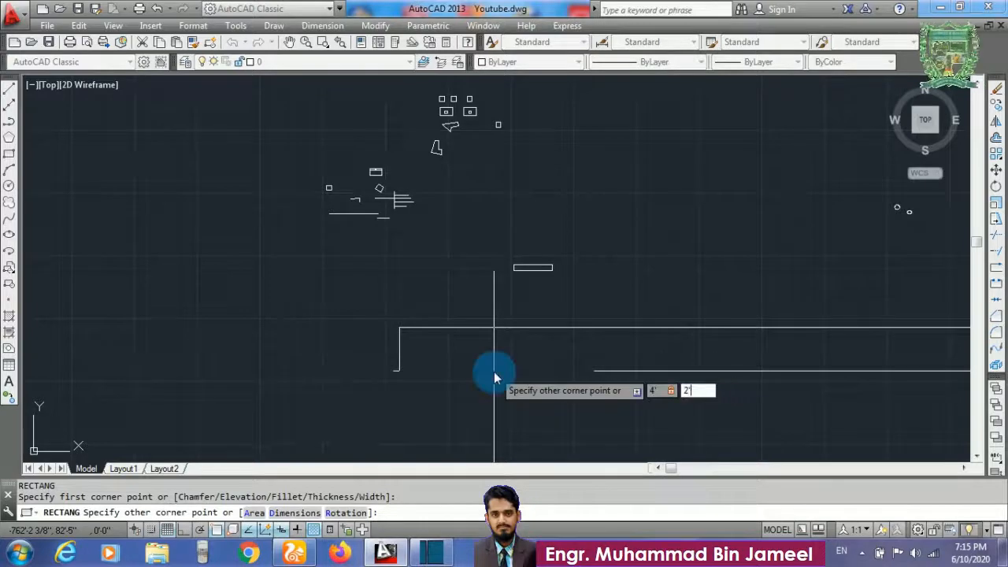
key("Return")
scroll(400, 327, "up", 8)
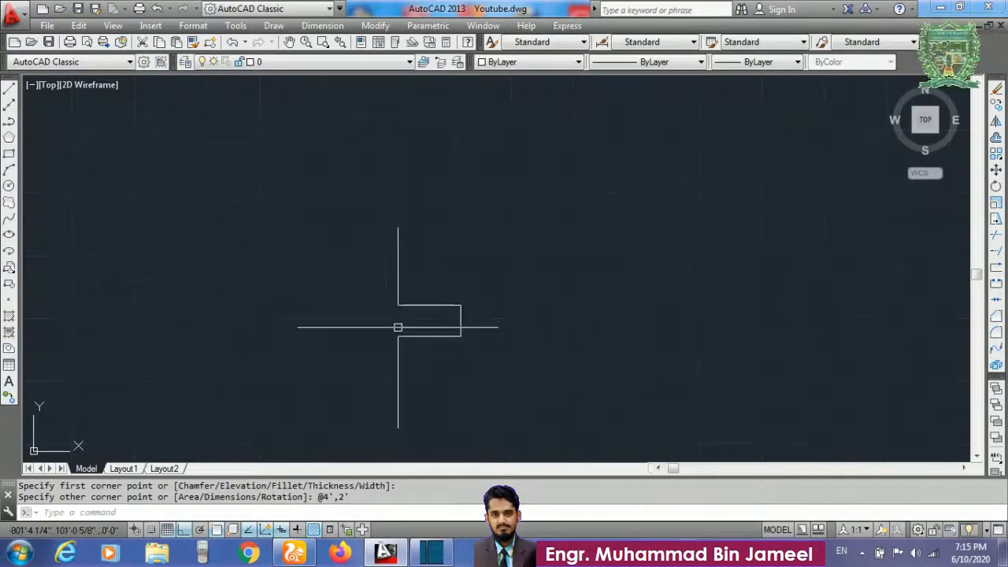
left_click(420, 337)
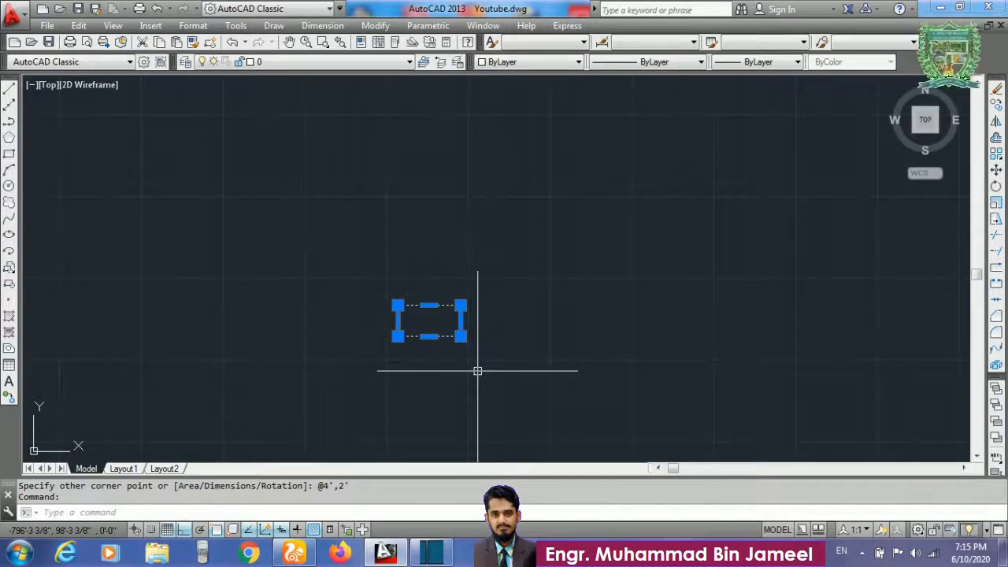
key("Escape")
Step: Explode the 4' by 2' rectangle and check its bottom and top edges by selecting them individually
type("x")
key("Return")
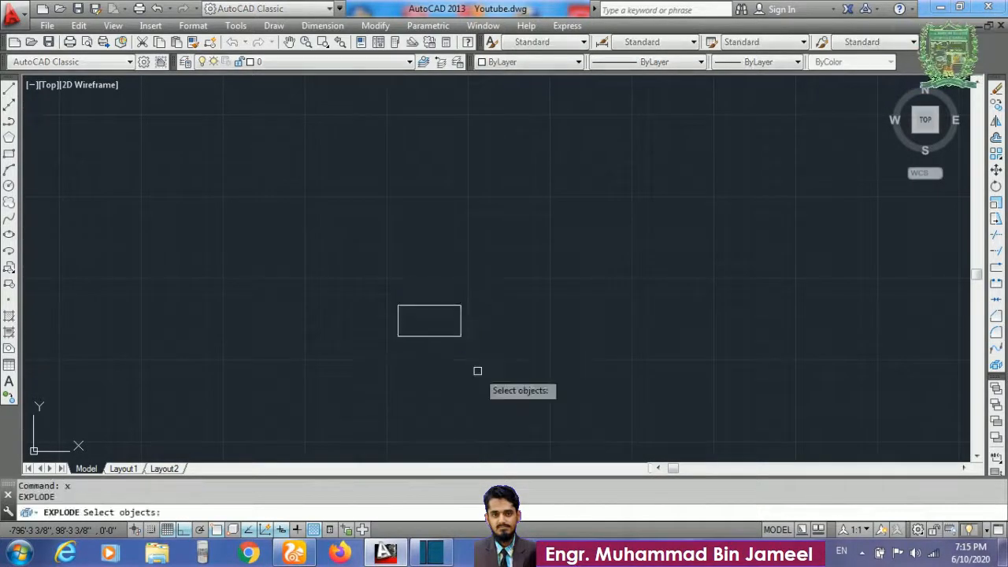
left_click(441, 338)
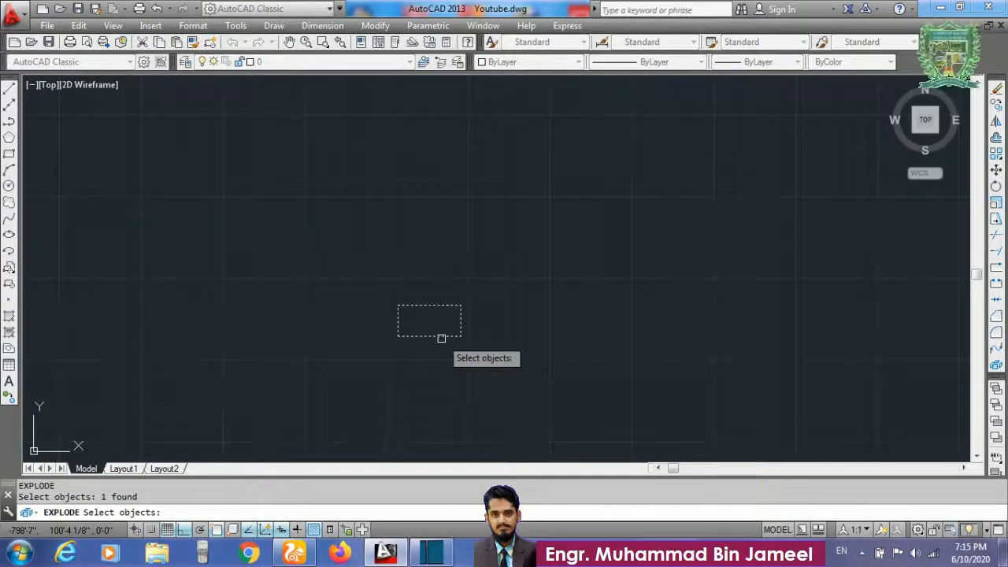
key("Return")
left_click(432, 336)
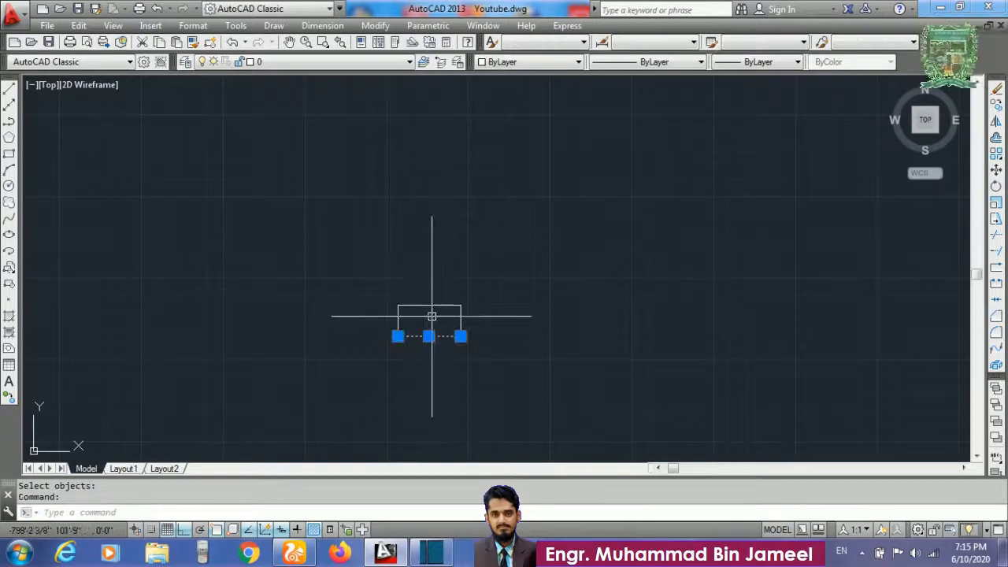
left_click(430, 307)
key("Escape")
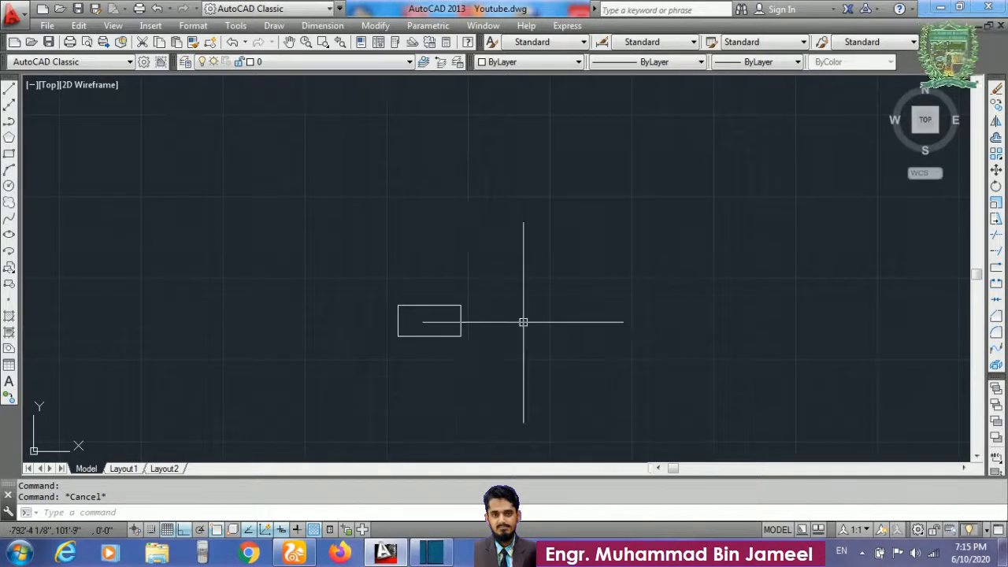
Step: Draw a 2' by 2' square as a rectangle, above and to the right of the 4' by 2' rectangle
type("rec")
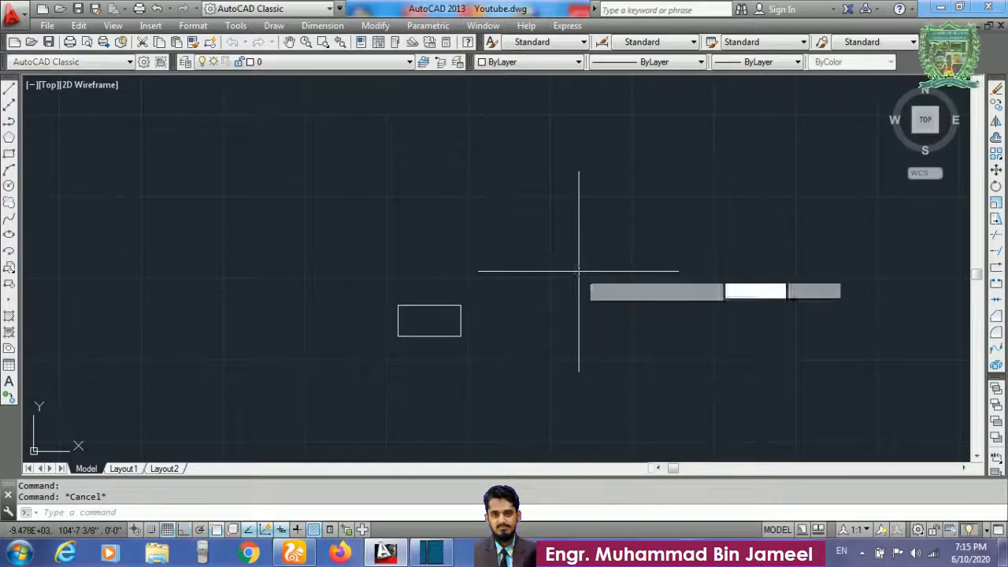
key("Return")
left_click(563, 258)
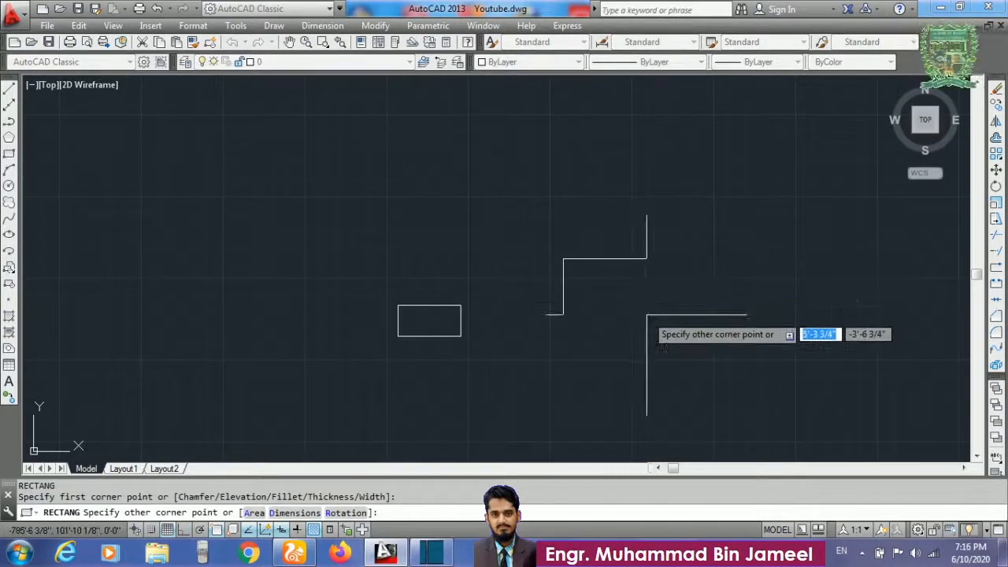
type("2'")
key("Tab")
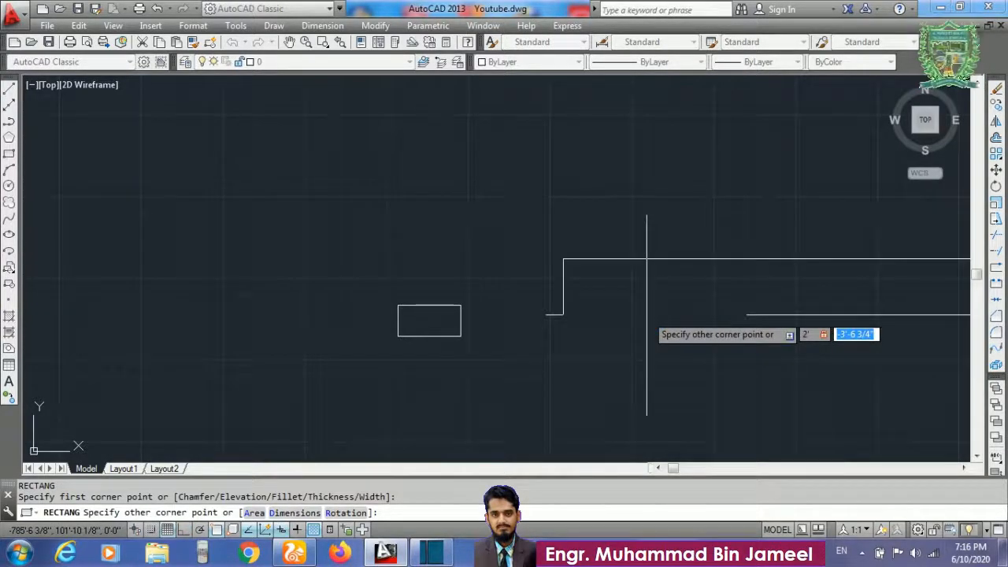
type("2'")
key("Return")
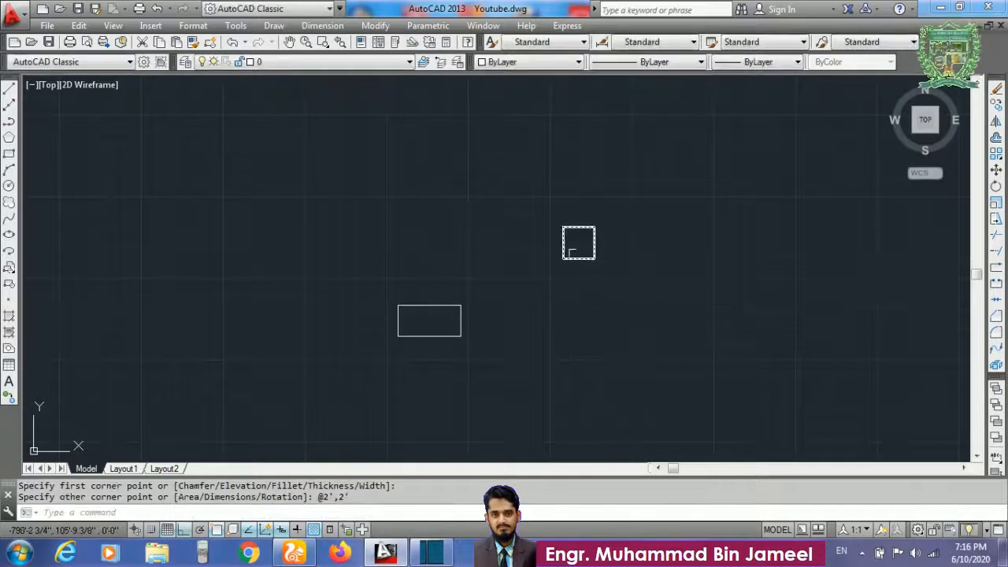
Step: Start a hatch and define its boundary from an internal point of the new 2' by 2' square
scroll(591, 249, "up", 4)
scroll(590, 248, "up", 2)
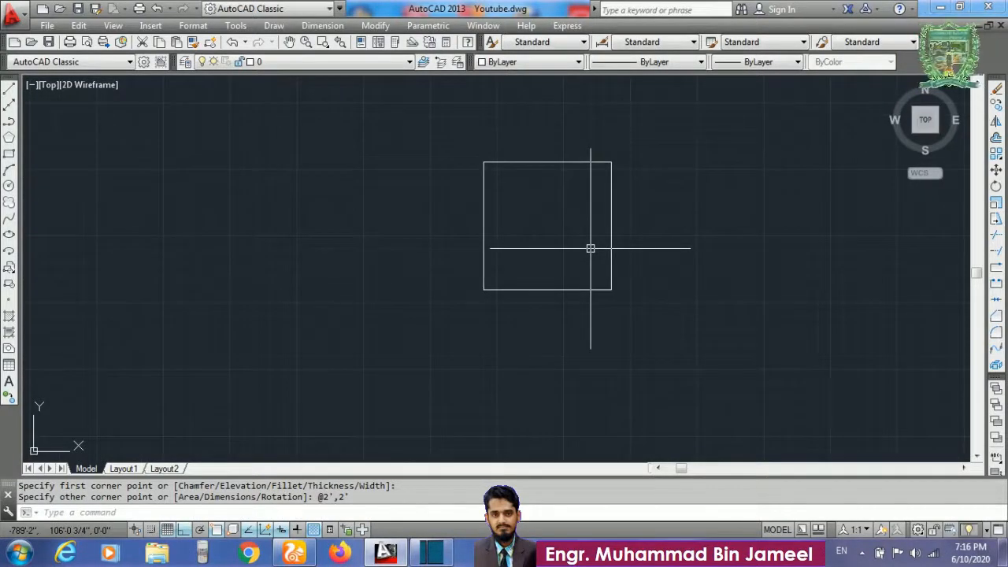
type("h")
key("Return")
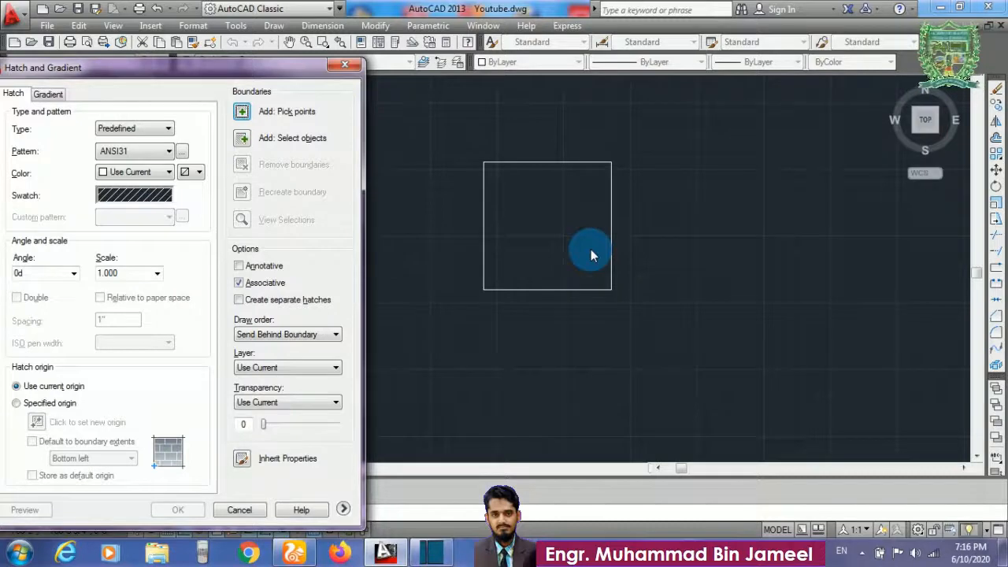
left_click(242, 111)
left_click(543, 229)
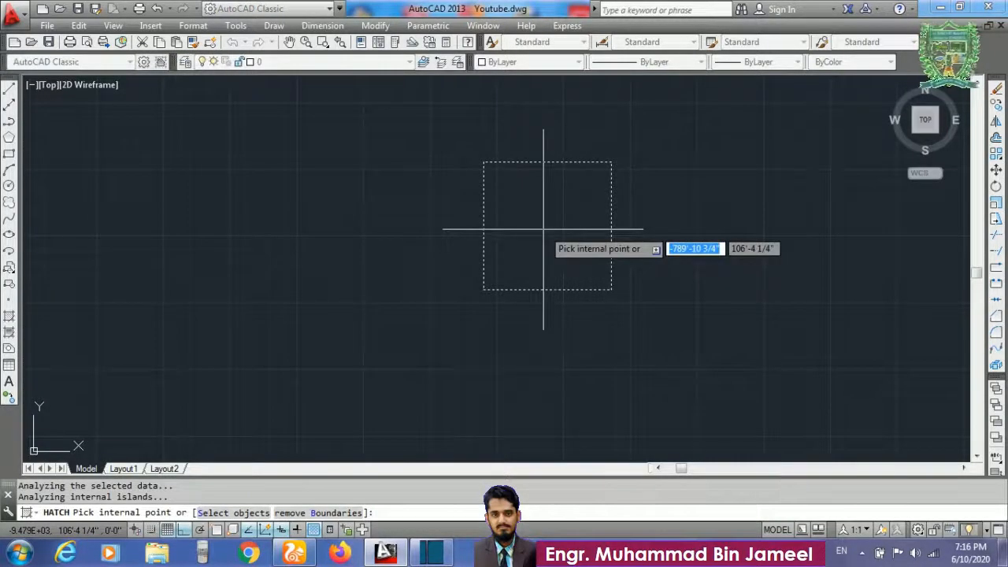
right_click(544, 230)
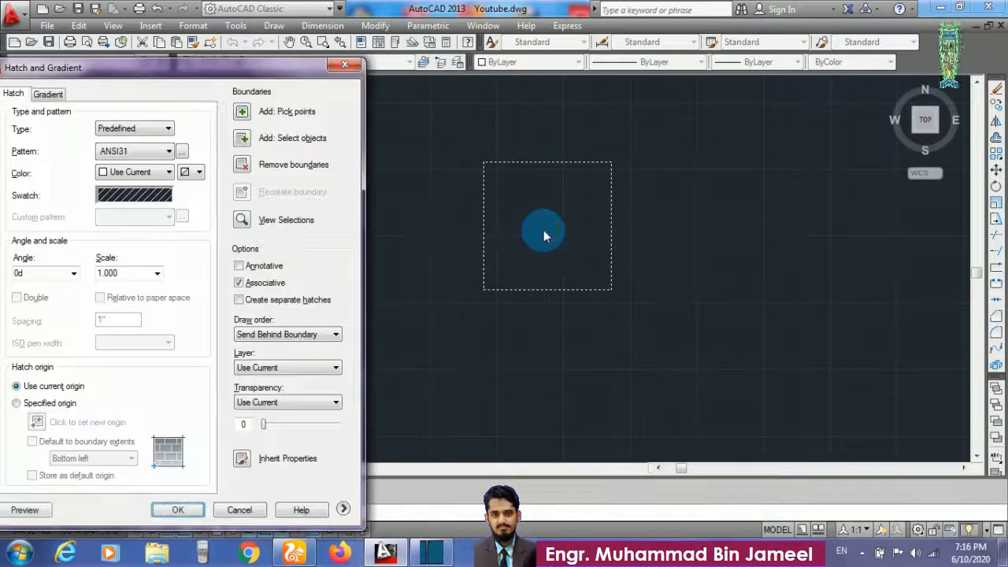
Step: Choose the AR-CONC pattern from the other predefined patterns and apply the hatch to the square
left_click(139, 196)
left_click(89, 165)
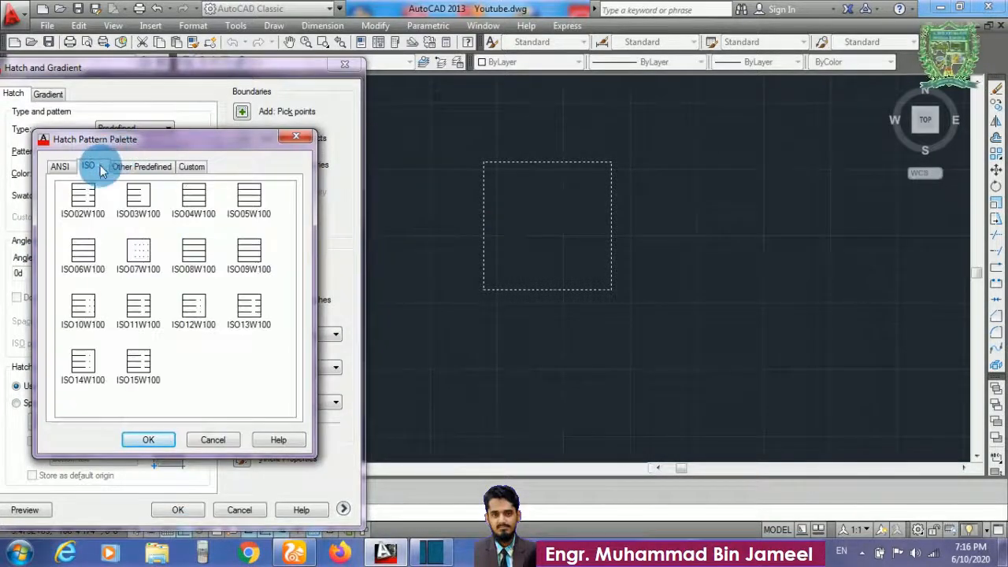
left_click(151, 168)
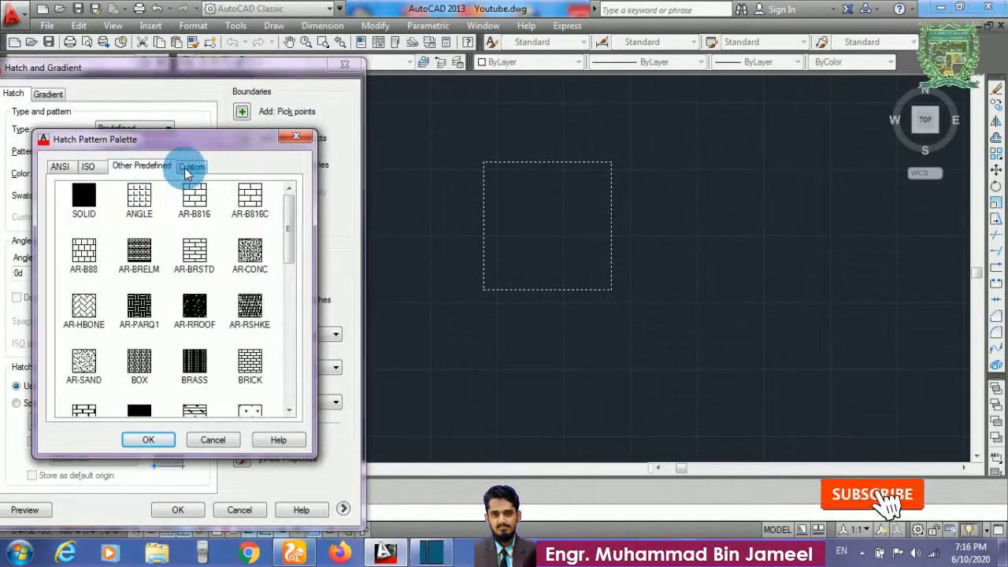
left_click(251, 254)
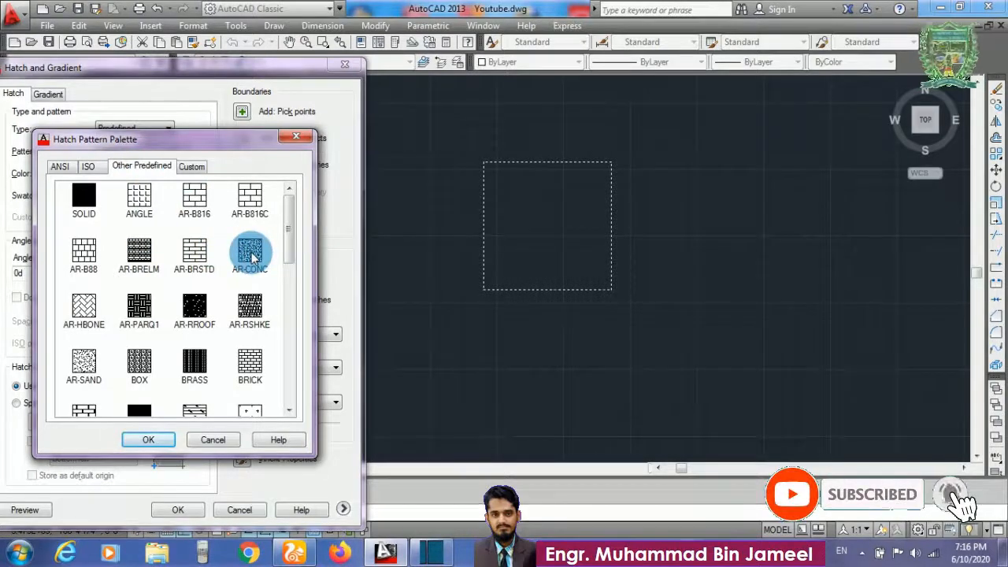
double_click(251, 254)
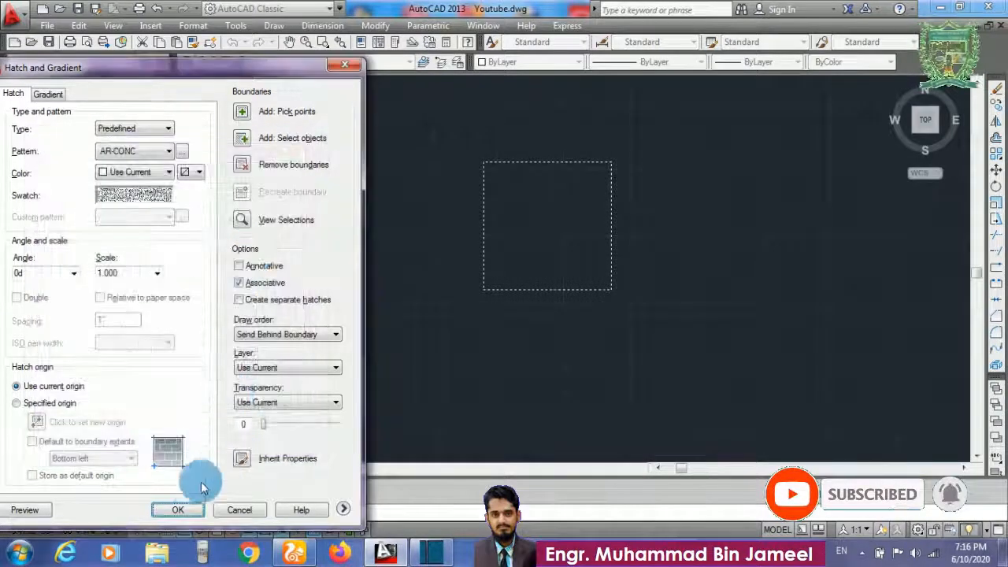
left_click(190, 509)
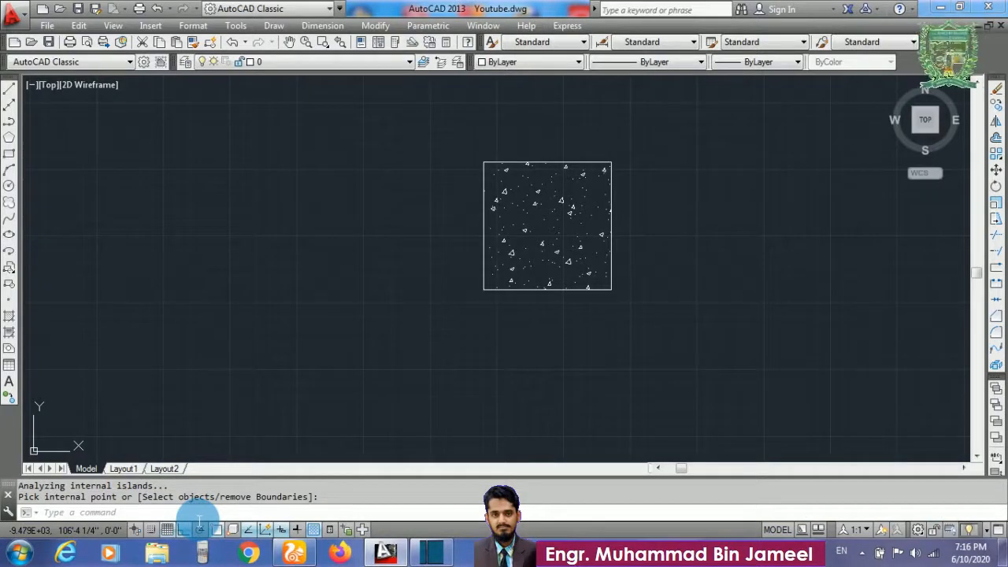
Step: Examine the concrete-hatched square up close and its place among the other shapes in the drawing
scroll(445, 341, "down", 4)
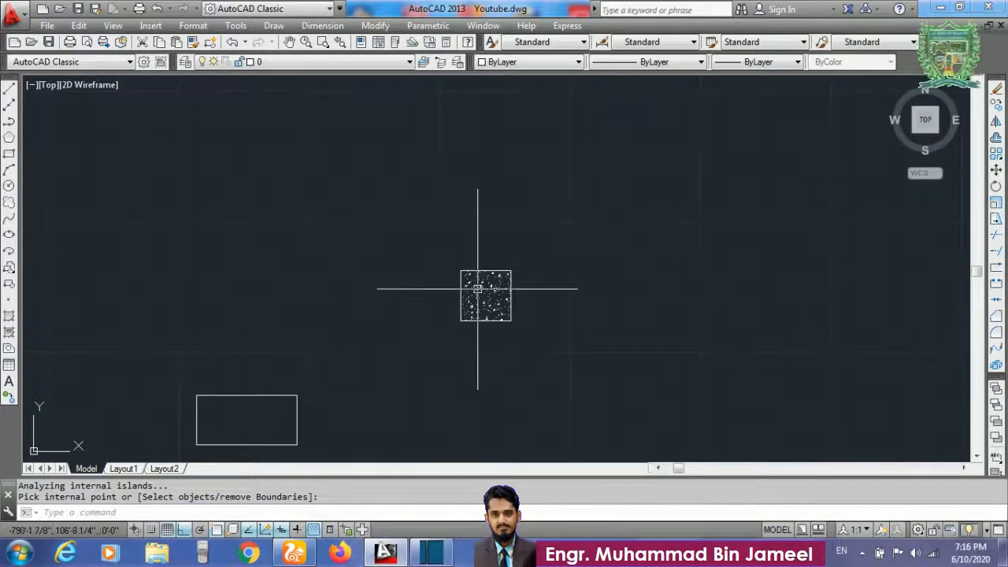
scroll(478, 290, "down", 5)
scroll(484, 298, "up", 5)
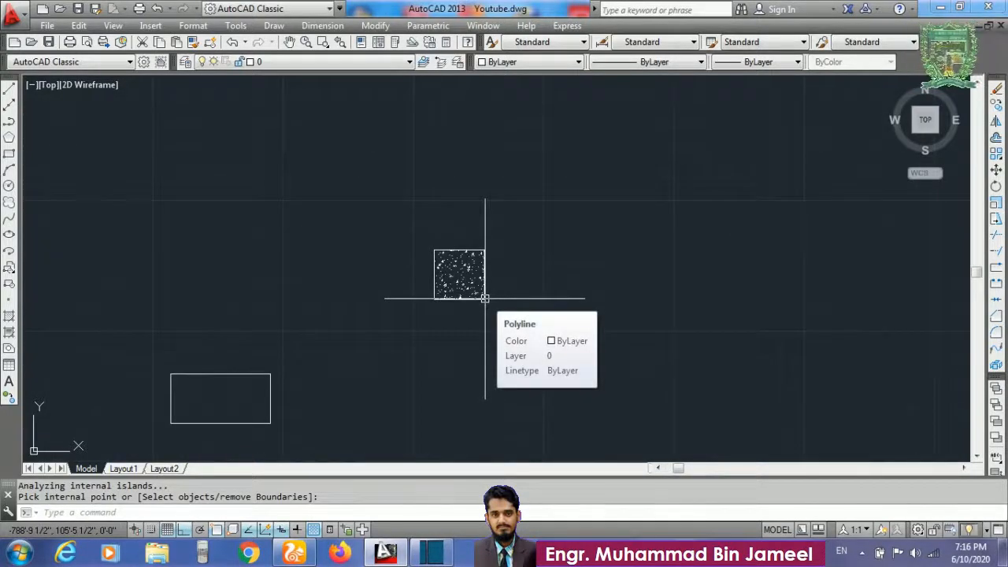
scroll(596, 233, "down", 5)
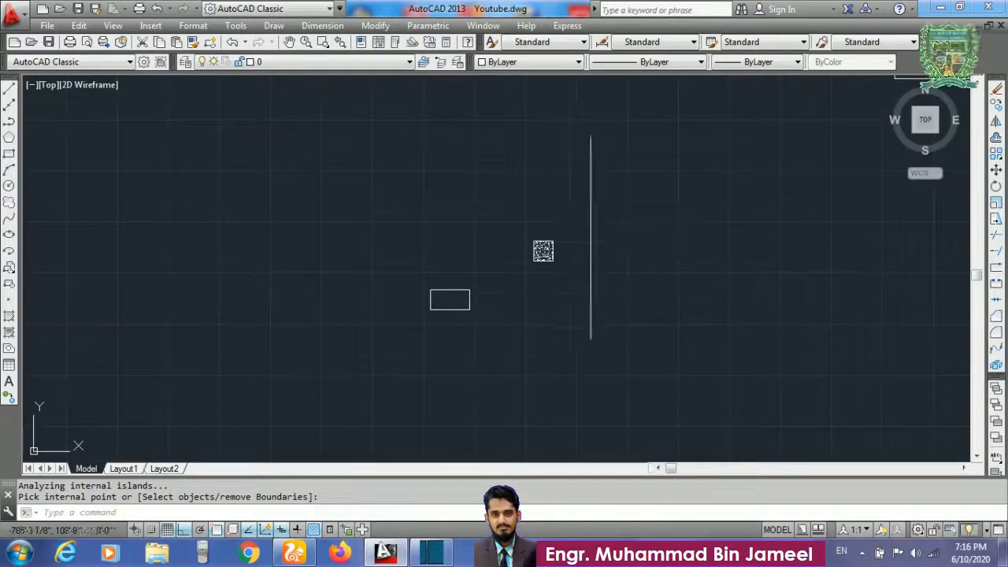
scroll(572, 272, "up", 4)
scroll(513, 198, "up", 4)
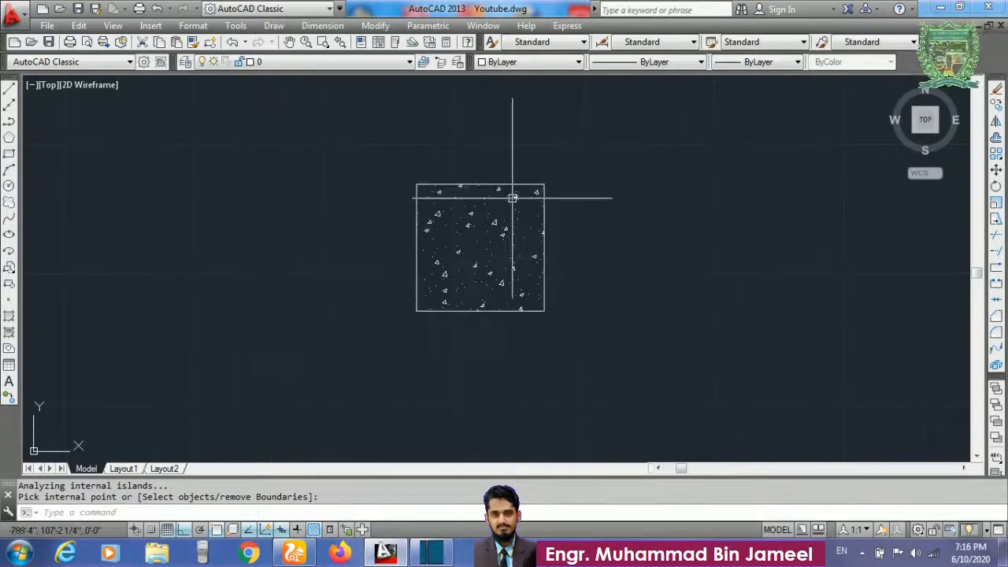
scroll(516, 208, "down", 4)
scroll(628, 252, "down", 8)
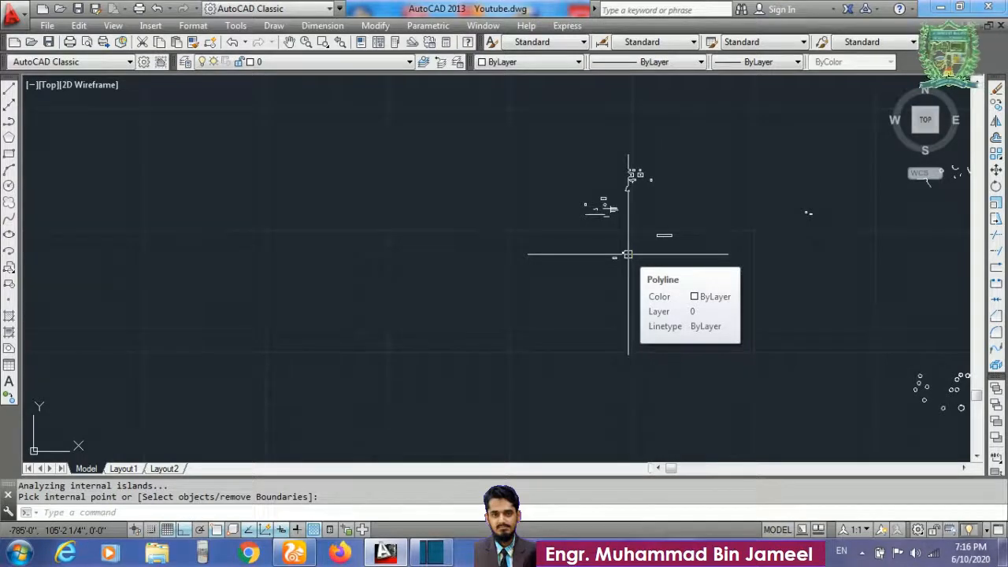
key("Return")
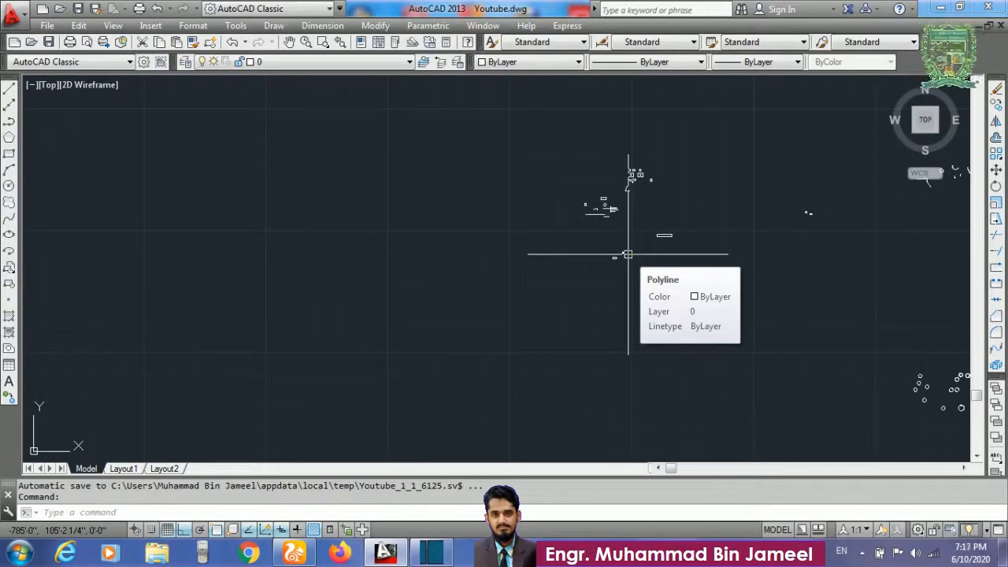